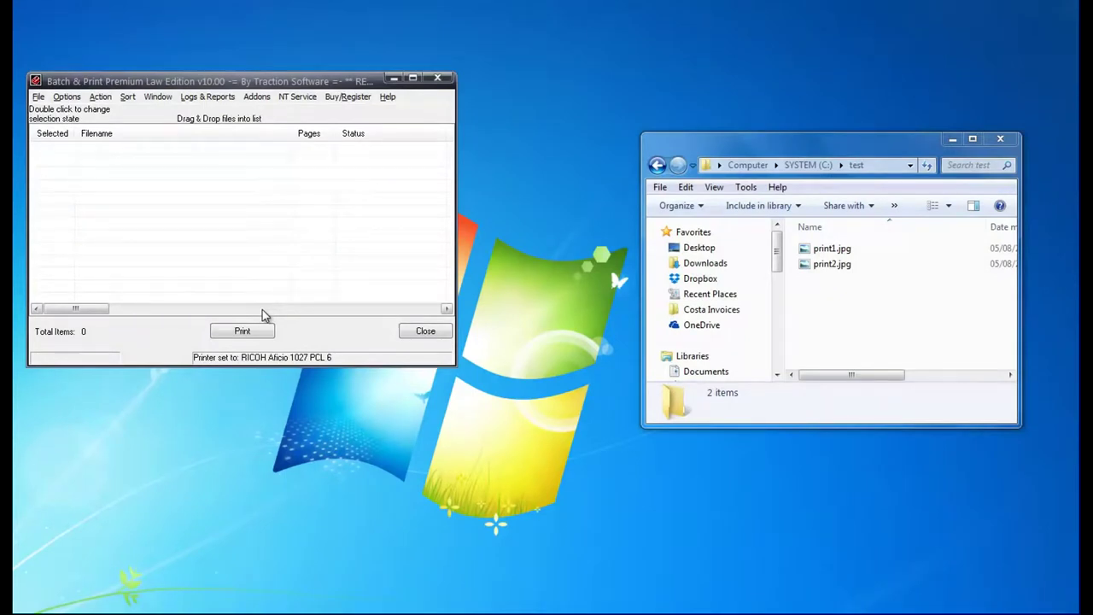
- In Directory Monitor Setup, set the monitoring interval to 8 seconds
click(68, 98)
click(85, 112)
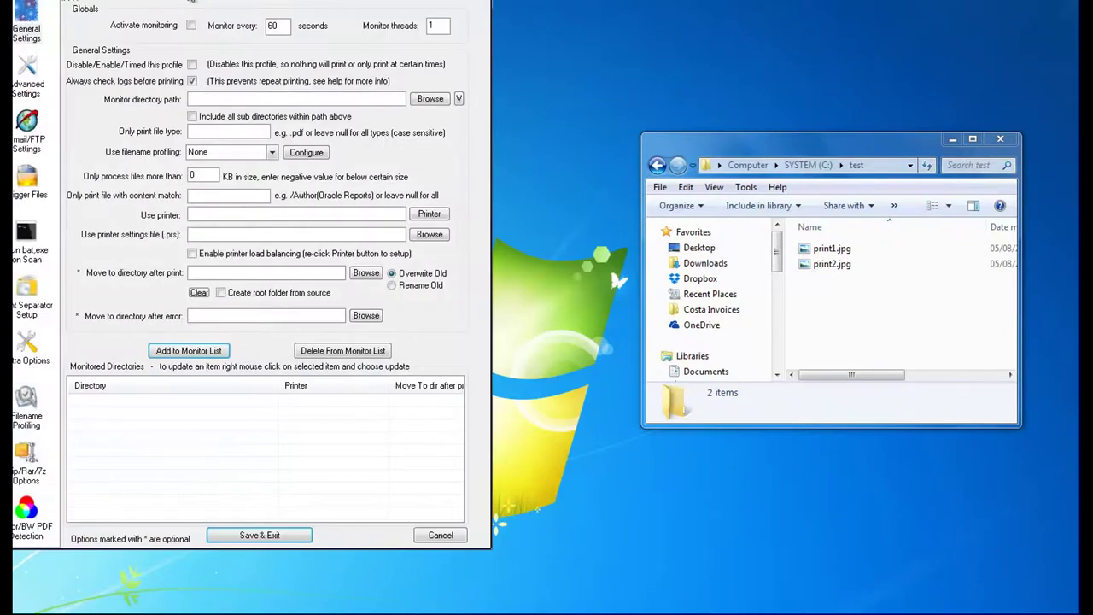
drag(192, 2, 293, 62)
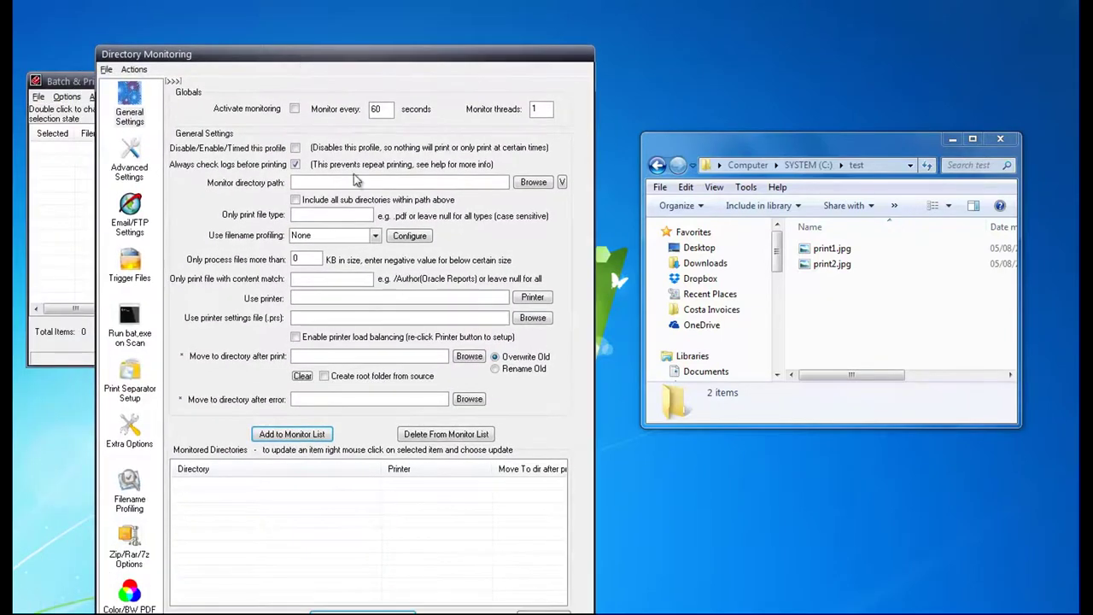
double_click(377, 110)
text(8)
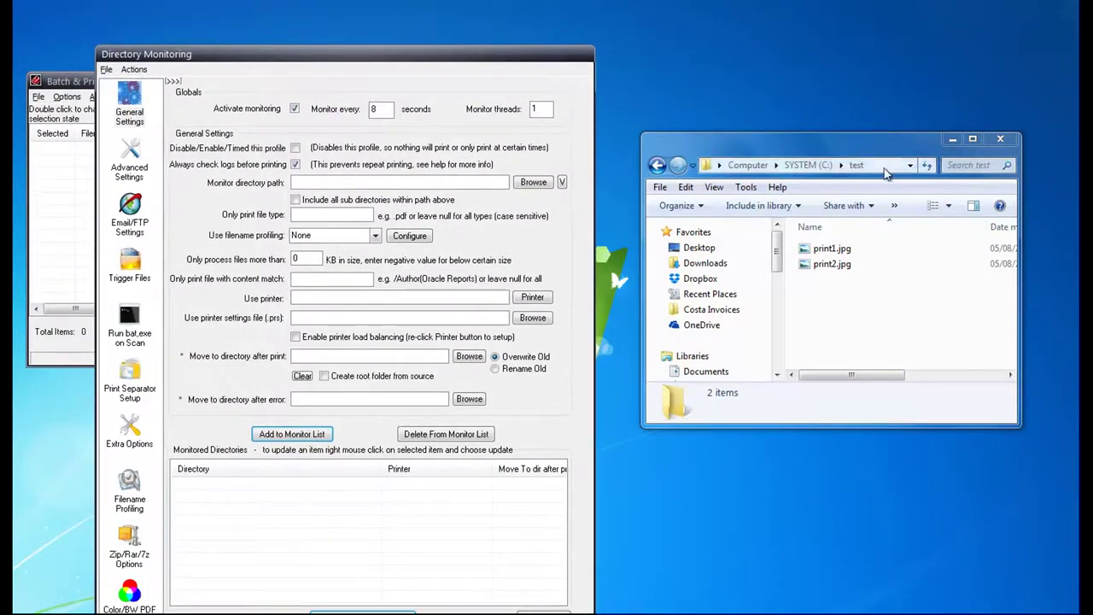
- Paste C:\test as the monitor directory path and move to the file type field
click(886, 166)
key(ctrl+c)
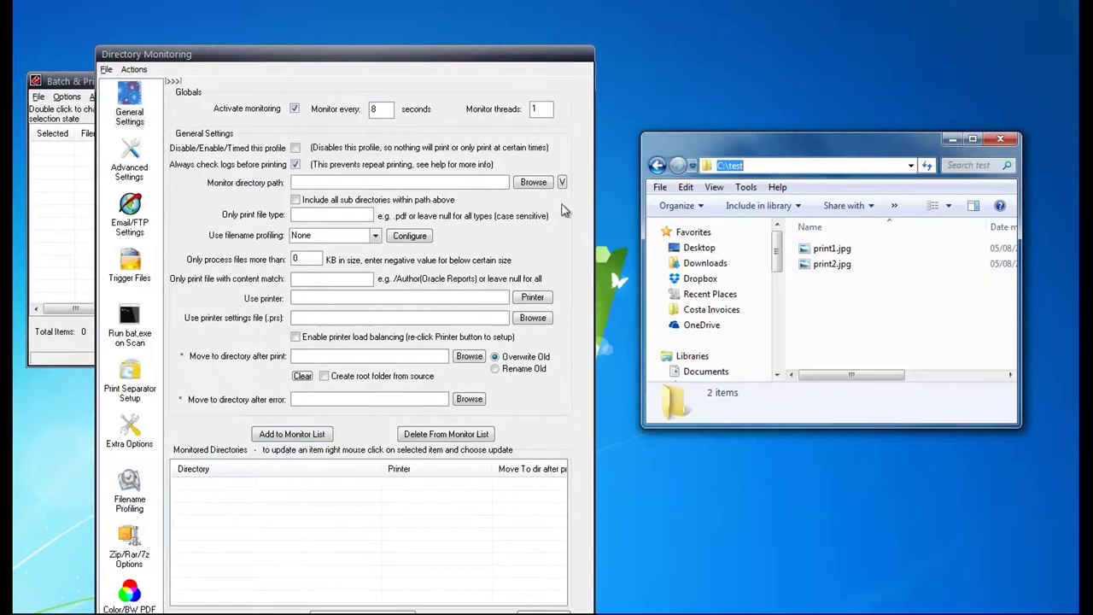
click(357, 183)
key(ctrl+v)
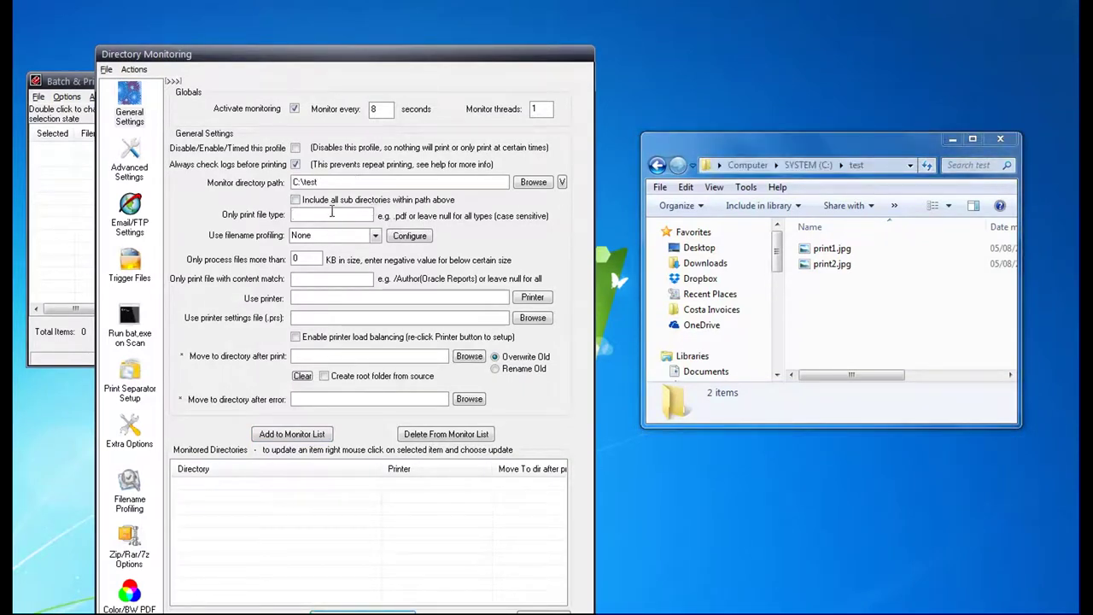
click(331, 212)
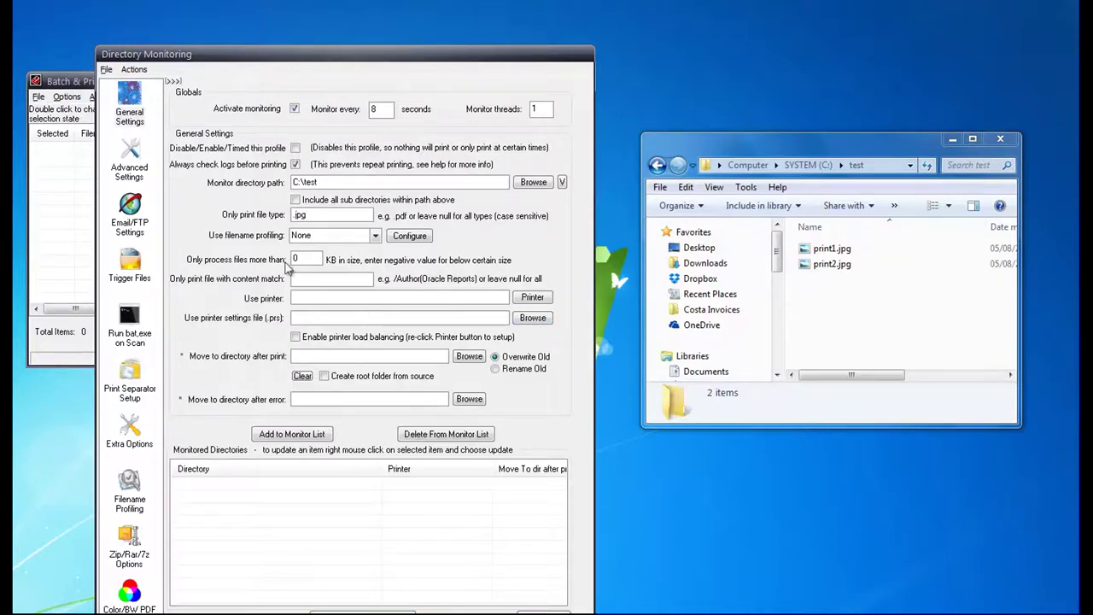
- Enable printer load balancing with RICOH Aficio 1027 PCL 6 as the main printer
click(295, 338)
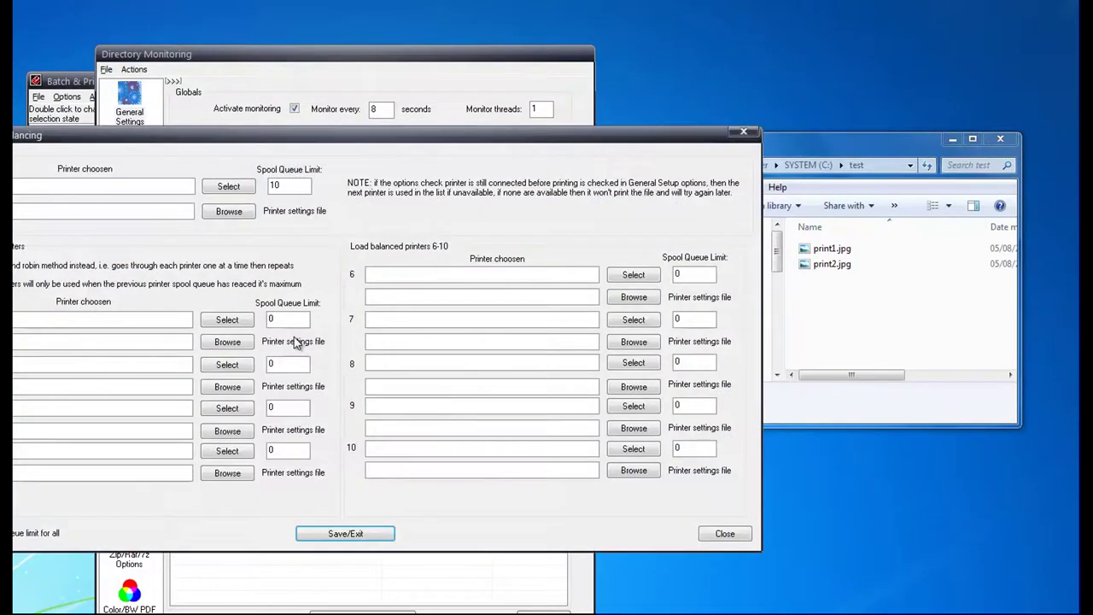
drag(169, 144, 266, 169)
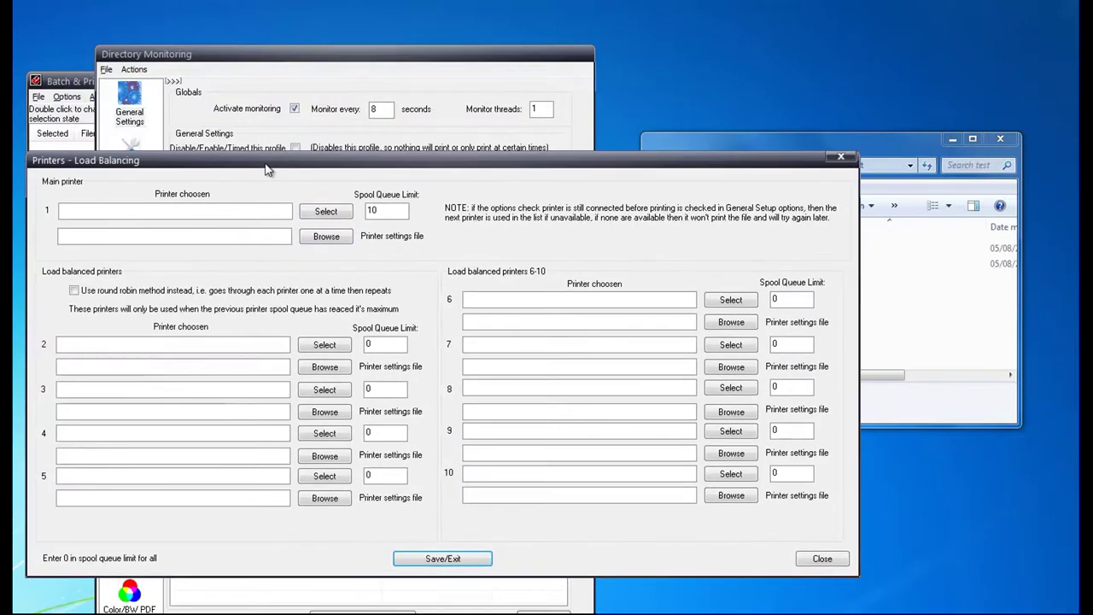
click(325, 212)
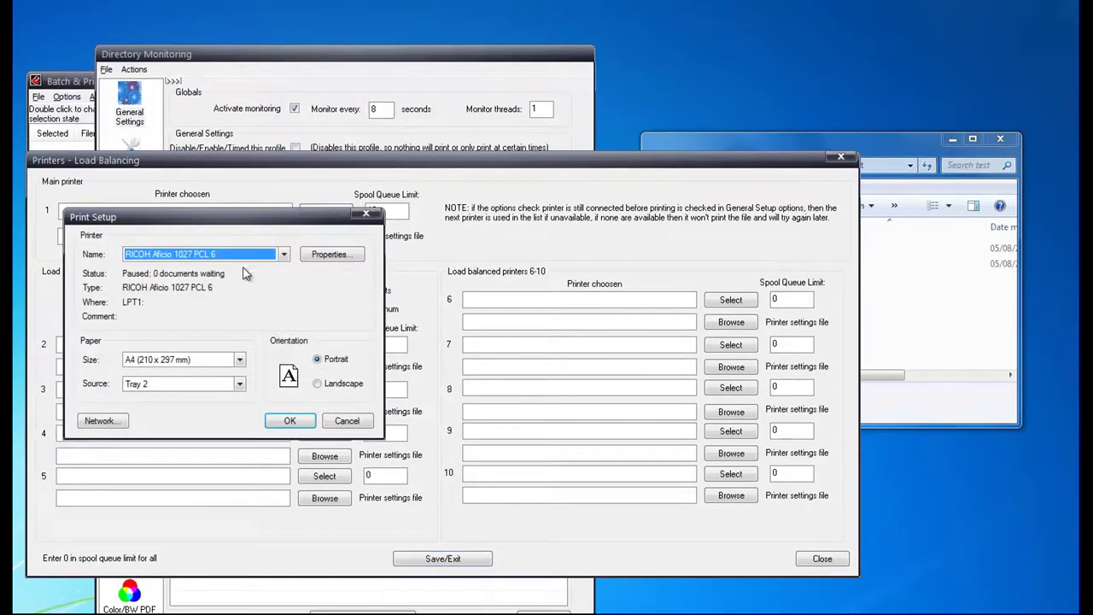
click(289, 420)
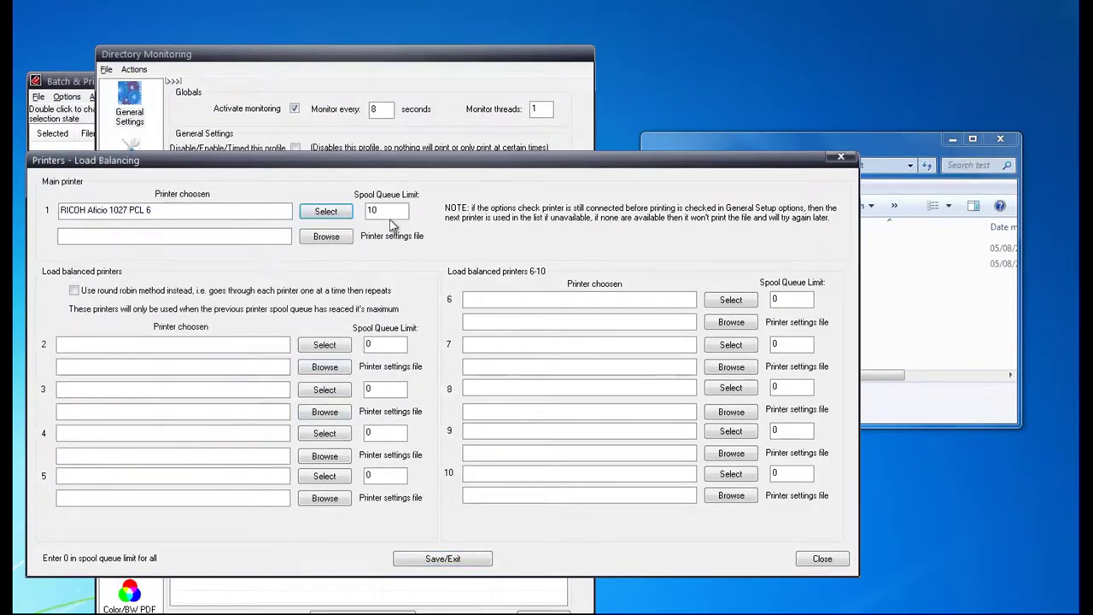
- Add Xerox WorkCentre 5855 PS as the second load-balanced printer
click(323, 346)
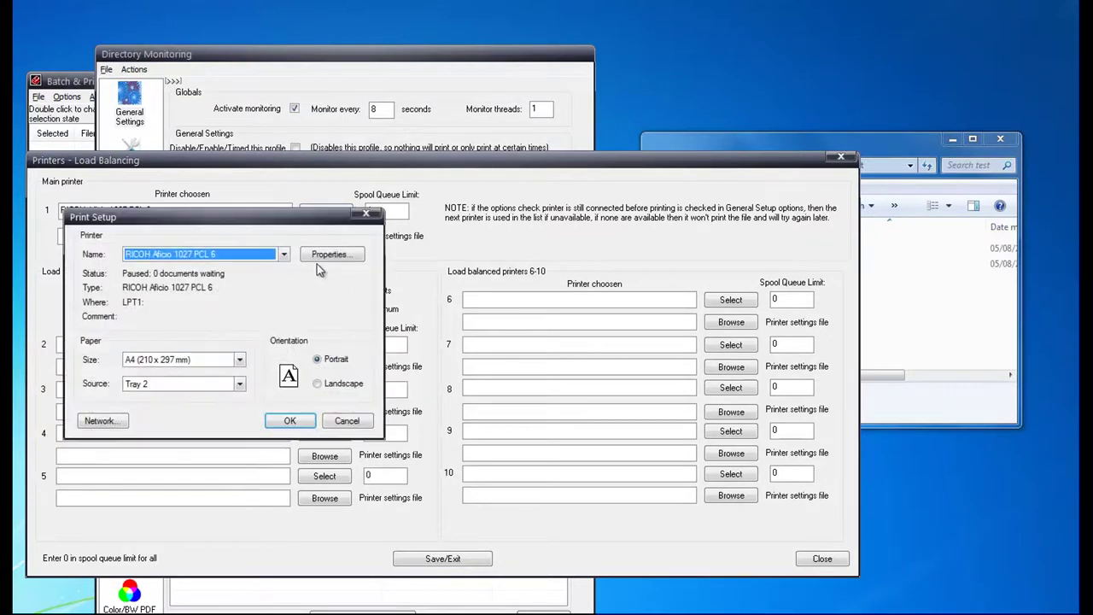
click(285, 254)
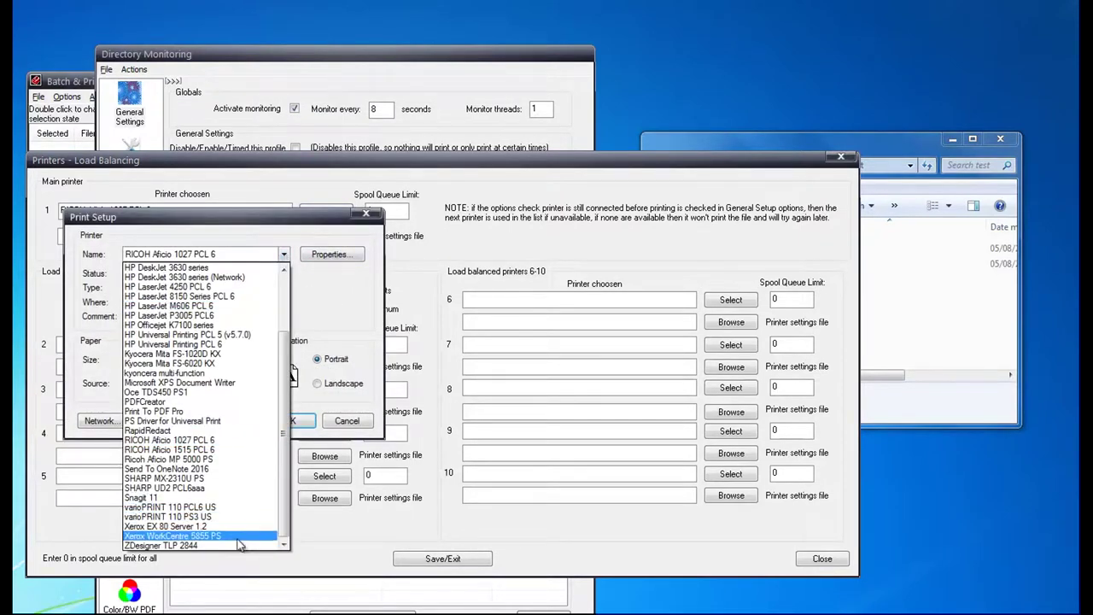
click(239, 536)
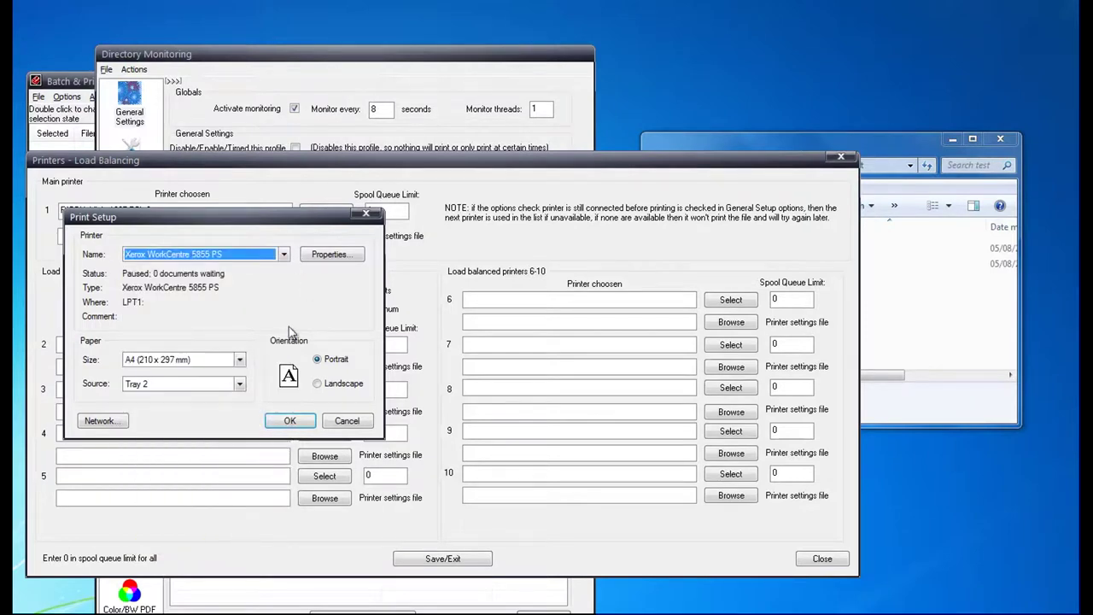
click(290, 421)
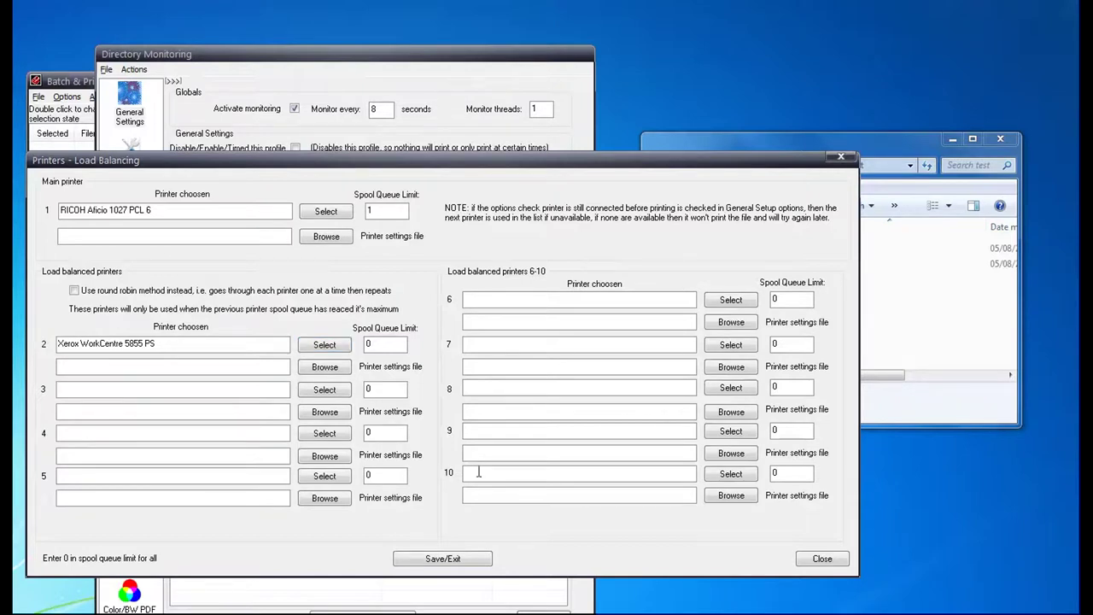
- Reposition the Printers - Load Balancing window, then save and close it
drag(353, 165, 261, 154)
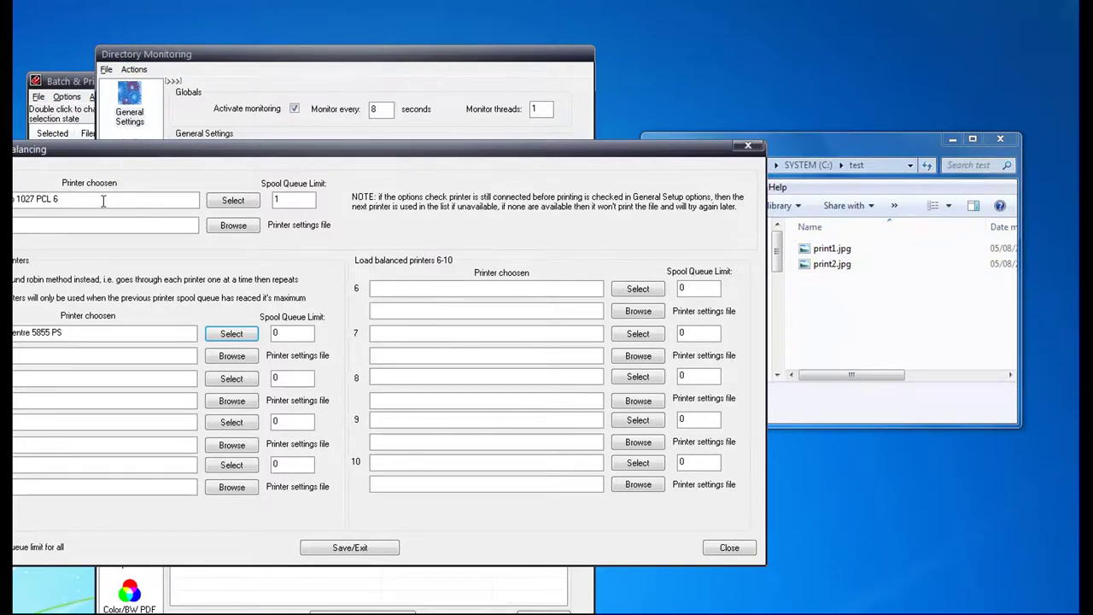
drag(81, 159, 161, 153)
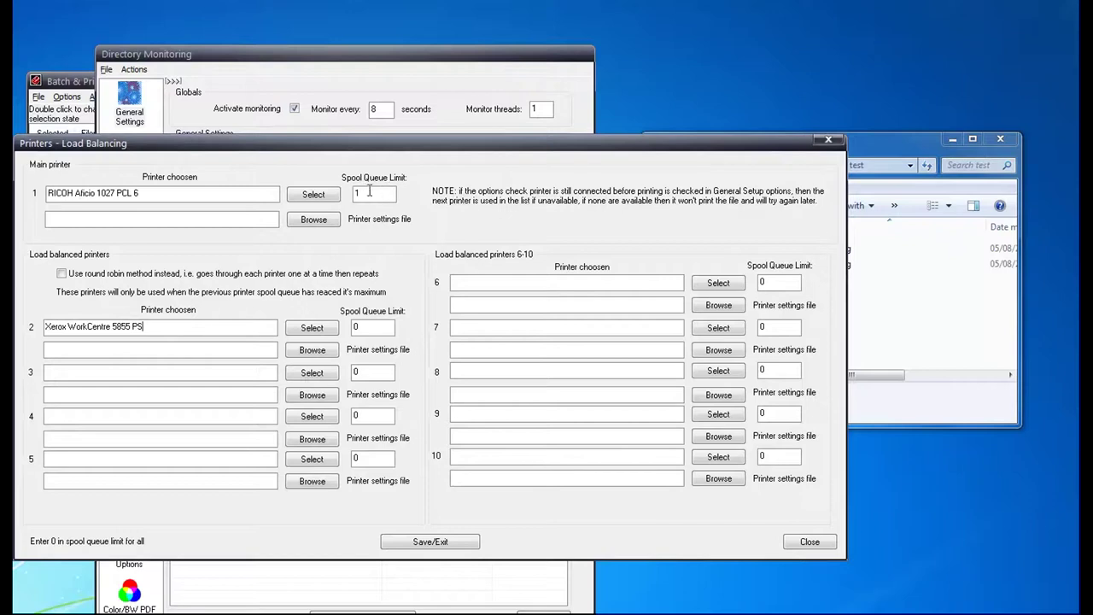
drag(526, 158, 520, 153)
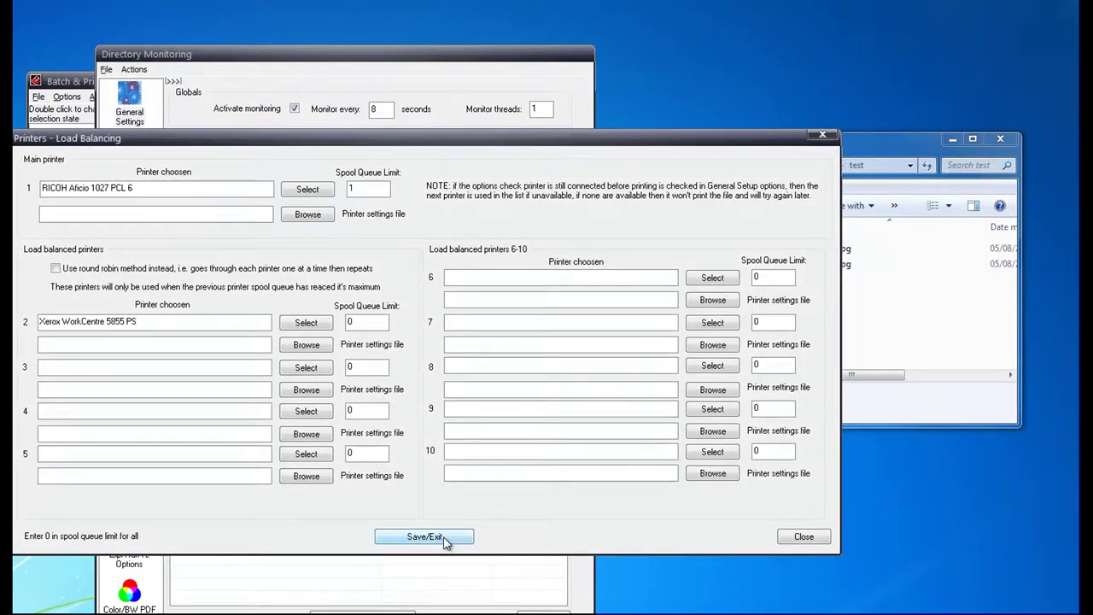
drag(359, 145, 389, 145)
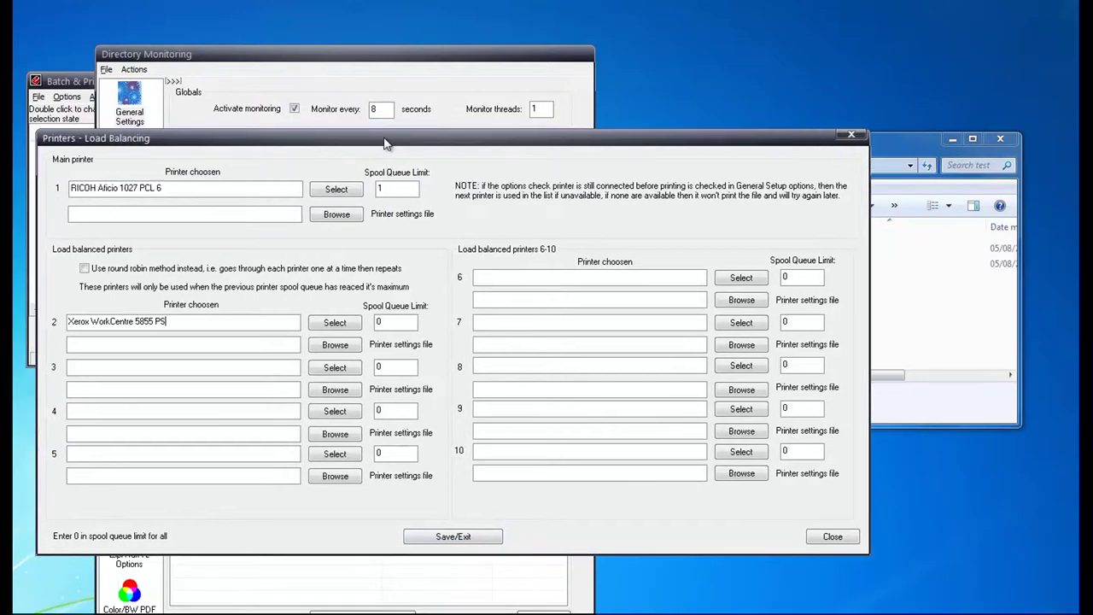
click(479, 536)
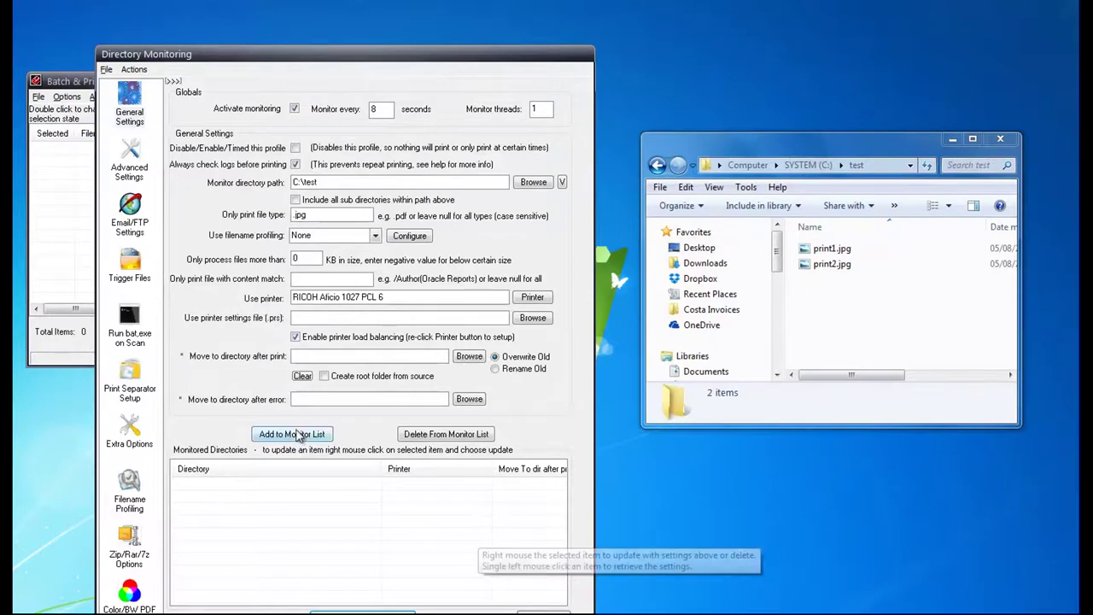
- Add C:\test with the RICOH printer to the monitor list, accept the warning, and save
click(292, 434)
click(461, 390)
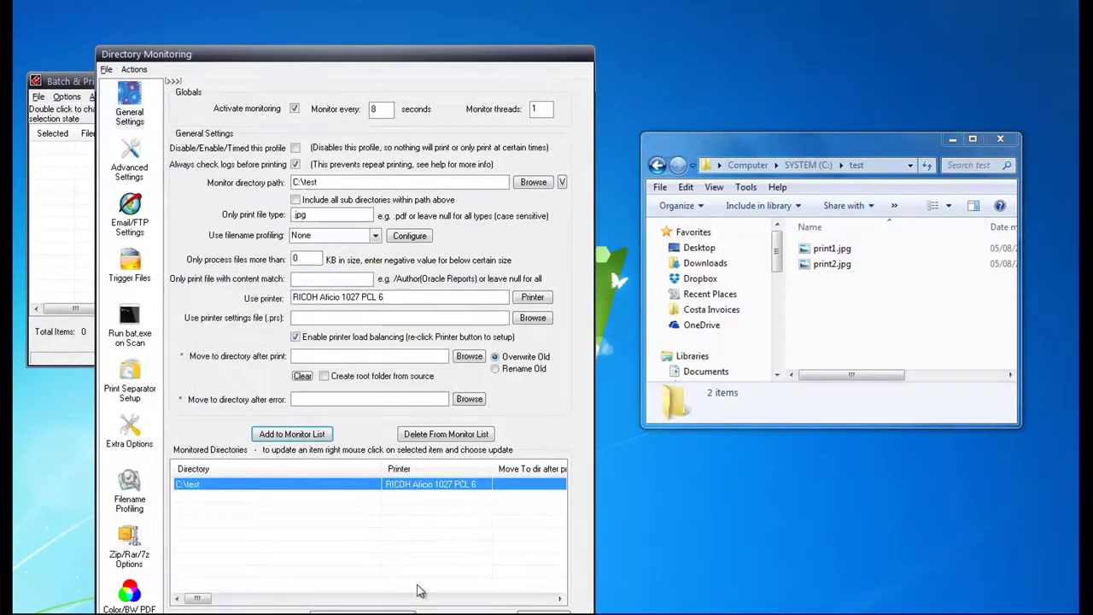
click(341, 609)
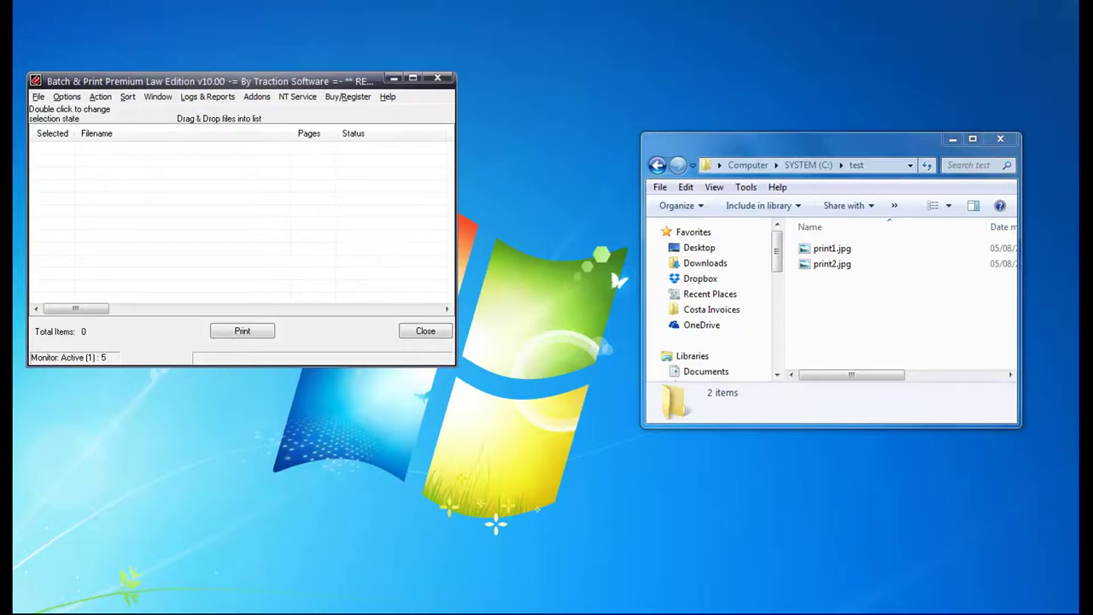
- Stack the RICOH queue above the Xerox queue and narrow the Document Name column
drag(457, 511, 319, 475)
drag(289, 407, 348, 195)
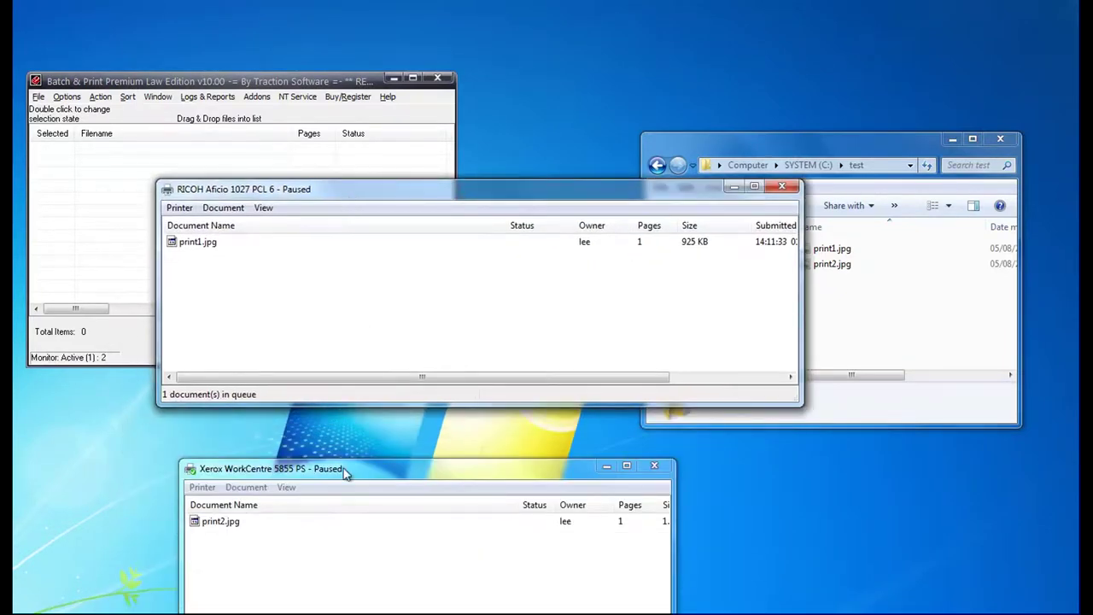
drag(345, 475, 326, 430)
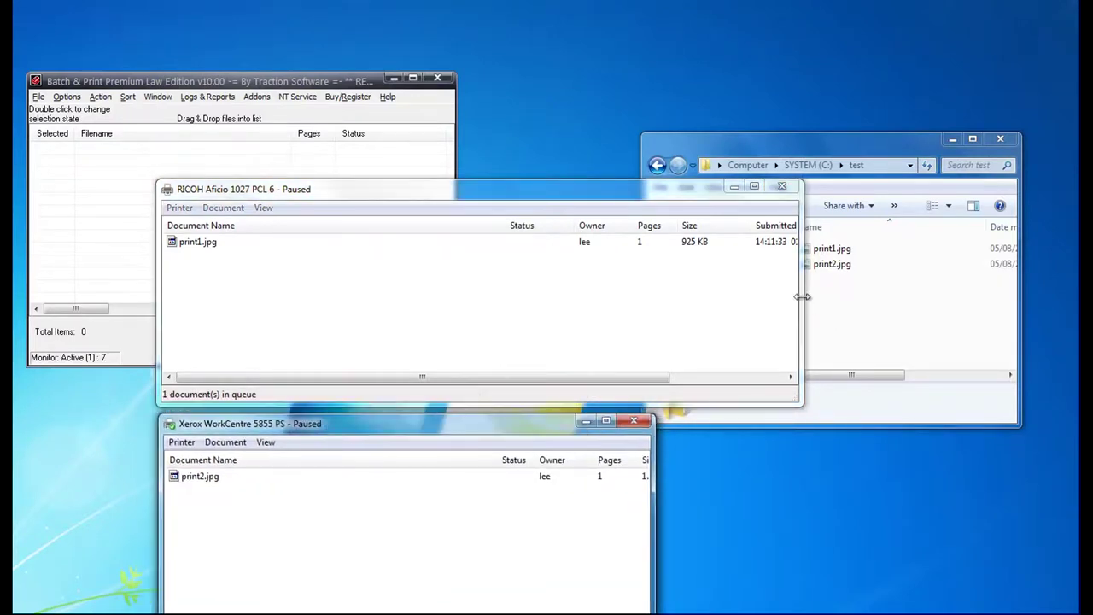
drag(802, 296, 702, 296)
drag(508, 225, 367, 225)
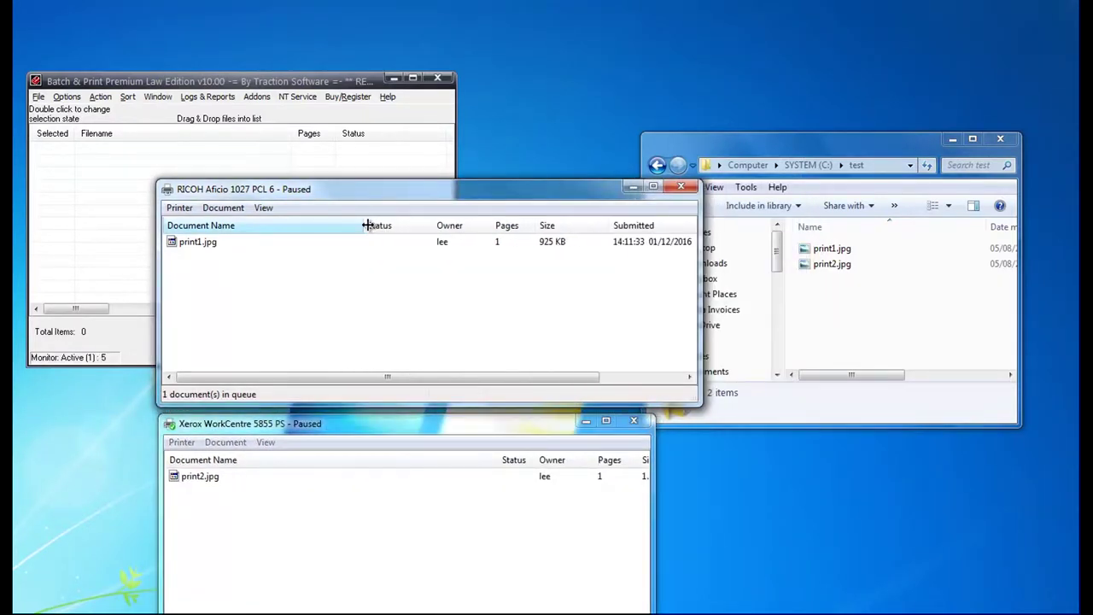
- Show print2.jpg in the Xerox queue, then cancel print1.jpg in the RICOH queue
click(344, 507)
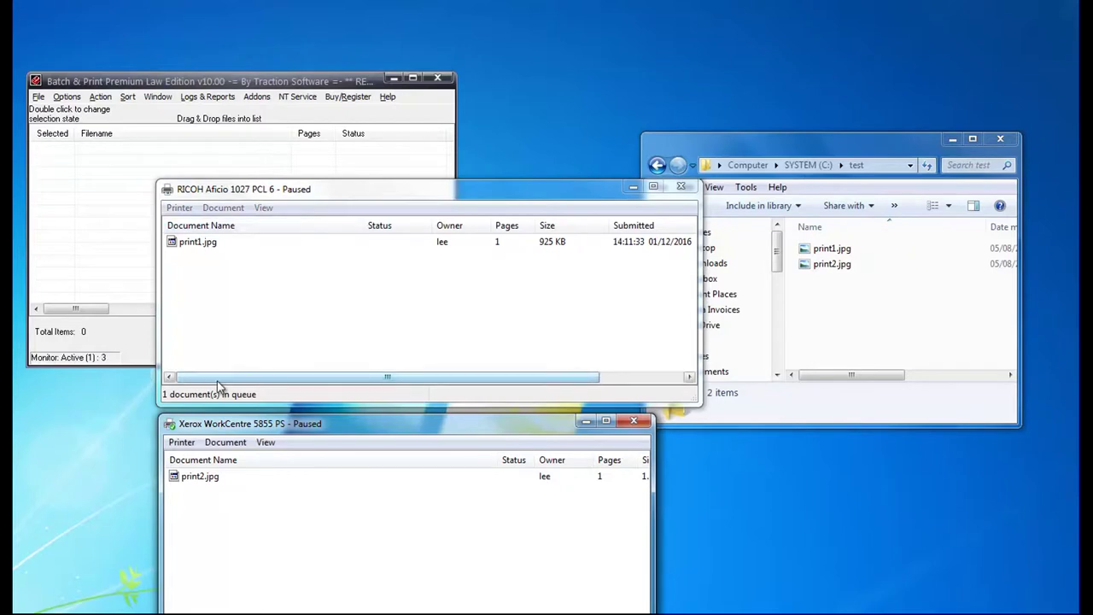
click(203, 476)
click(205, 244)
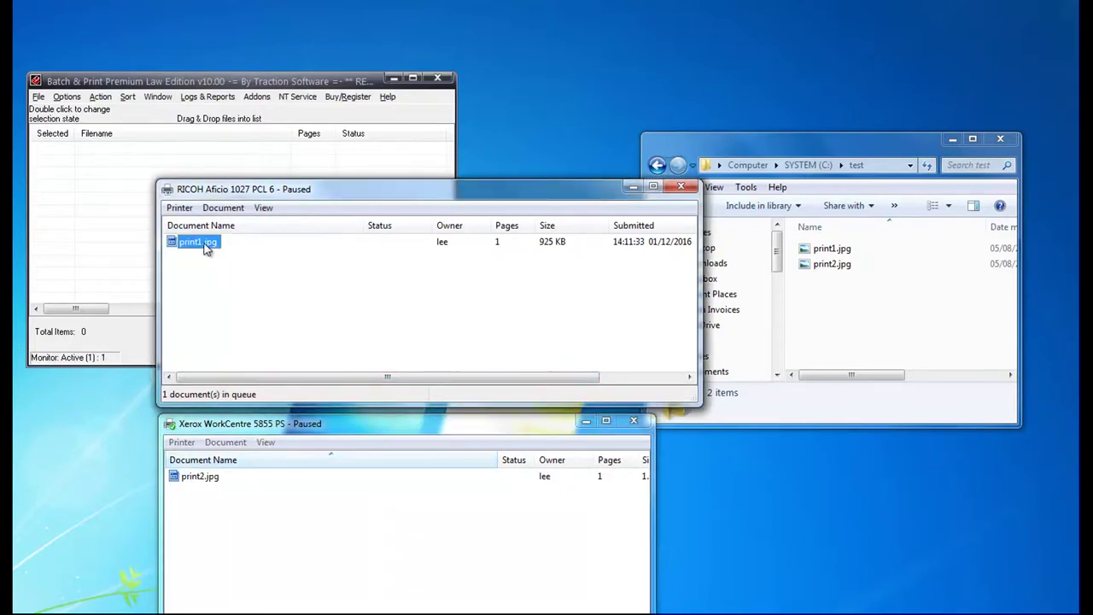
key(Delete)
click(484, 359)
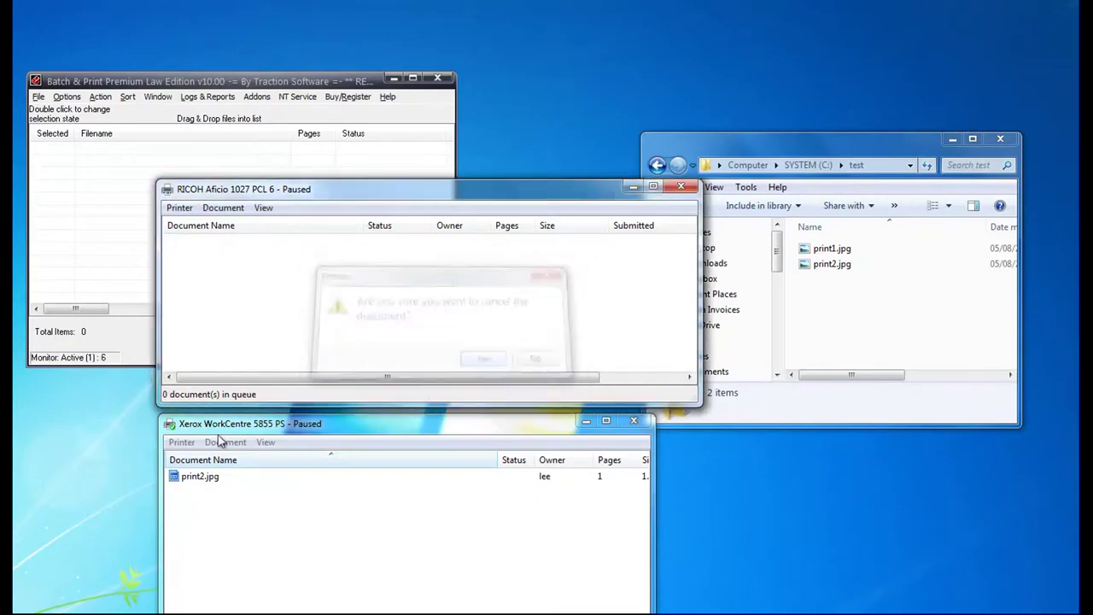
- Cancel the print2.jpg job in the Xerox queue
click(200, 476)
key(Delete)
click(503, 362)
- Copy print2.jpg into C:\test and rename the copy to print3.jpg
click(830, 266)
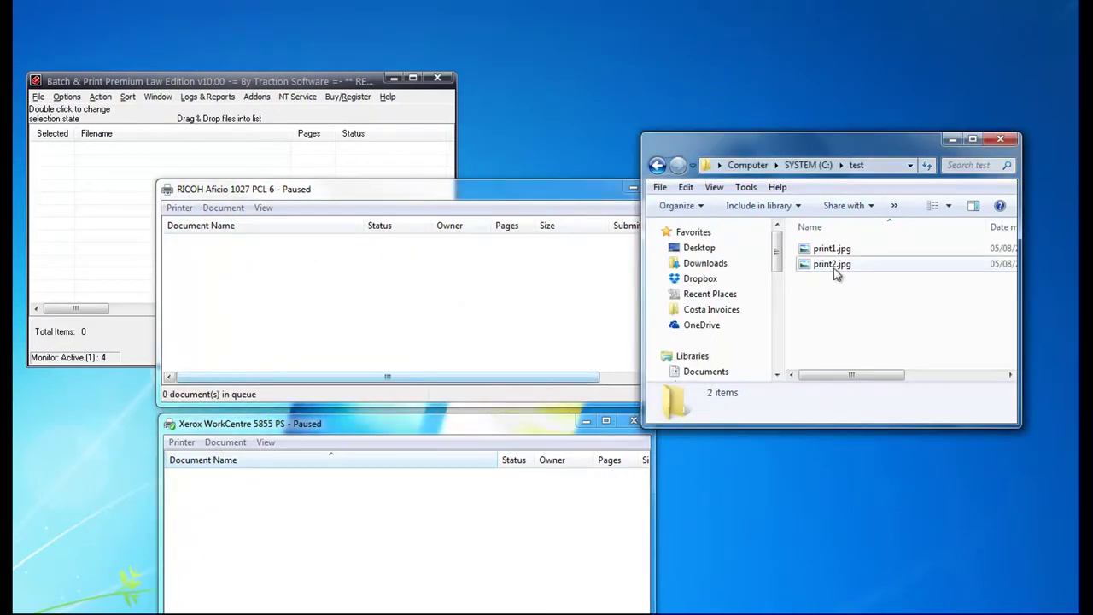
right_click(830, 266)
key(Escape)
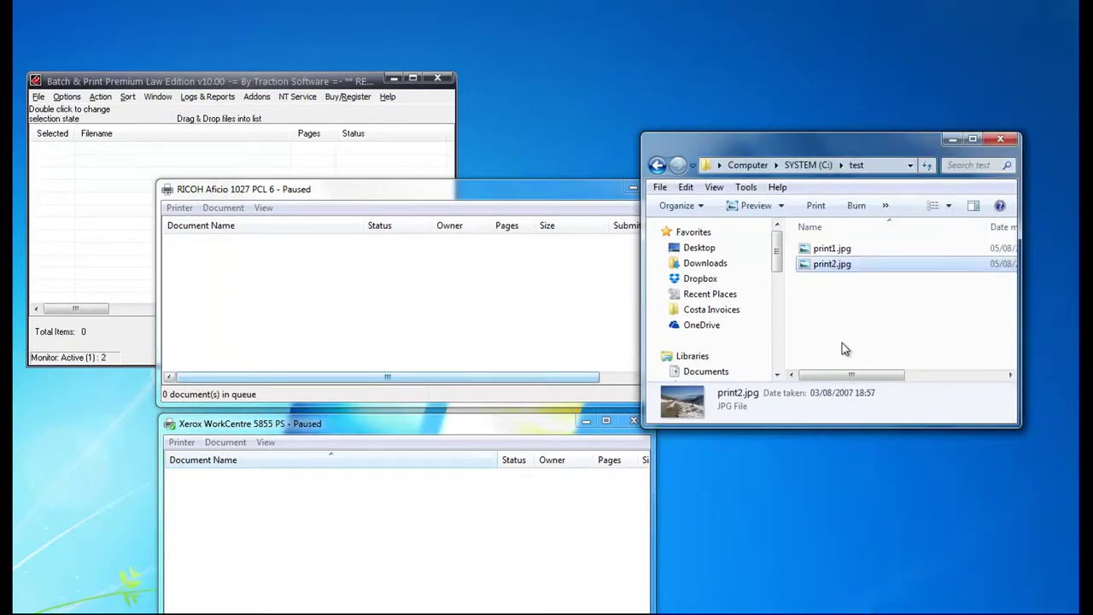
right_click(836, 306)
click(884, 409)
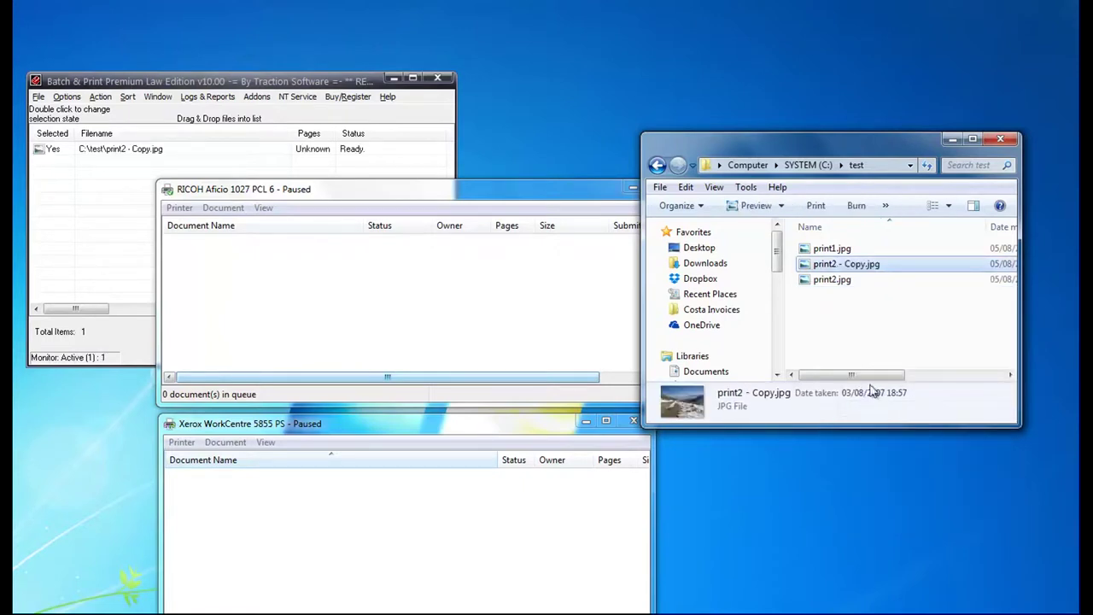
click(846, 264)
drag(869, 264, 834, 265)
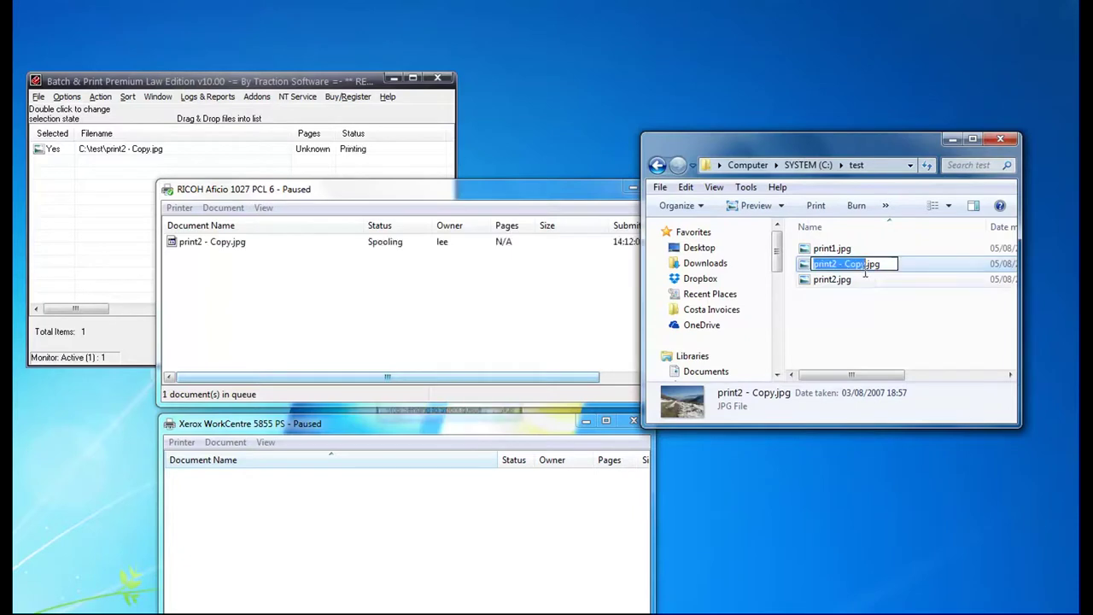
double_click(866, 264)
text(3)
key(Return)
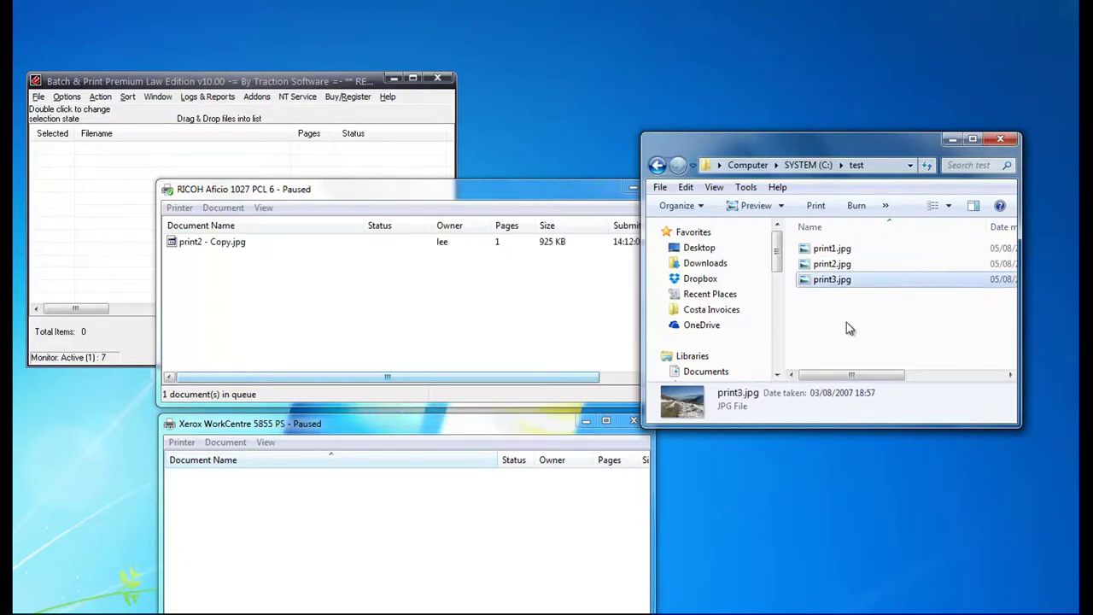
- Cancel the print2 - Copy.jpg and print3.jpg jobs in the RICOH queue
click(385, 324)
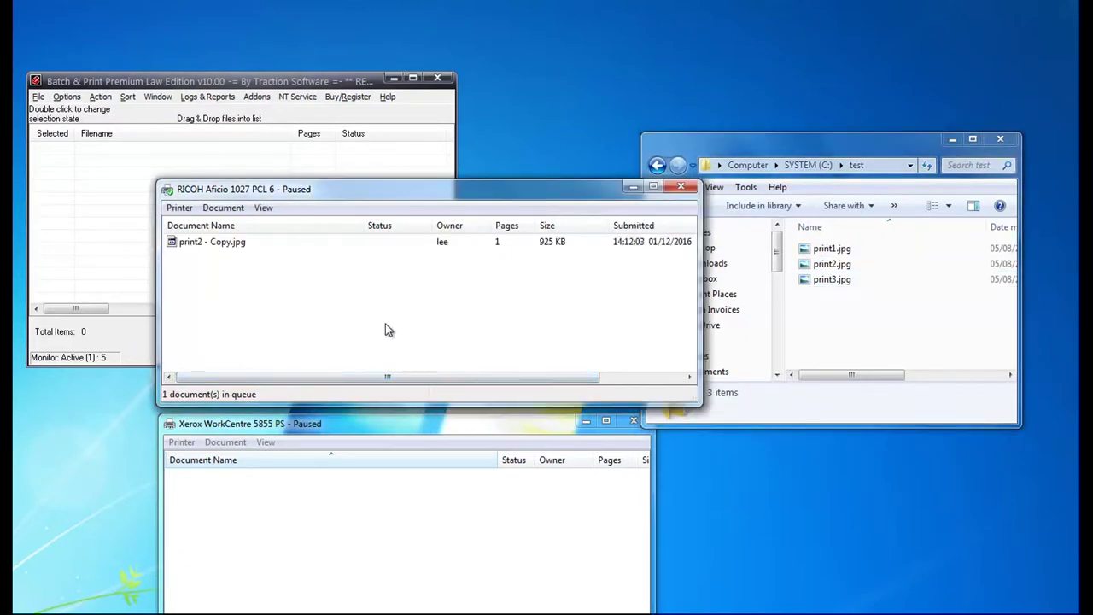
right_click(225, 242)
click(265, 289)
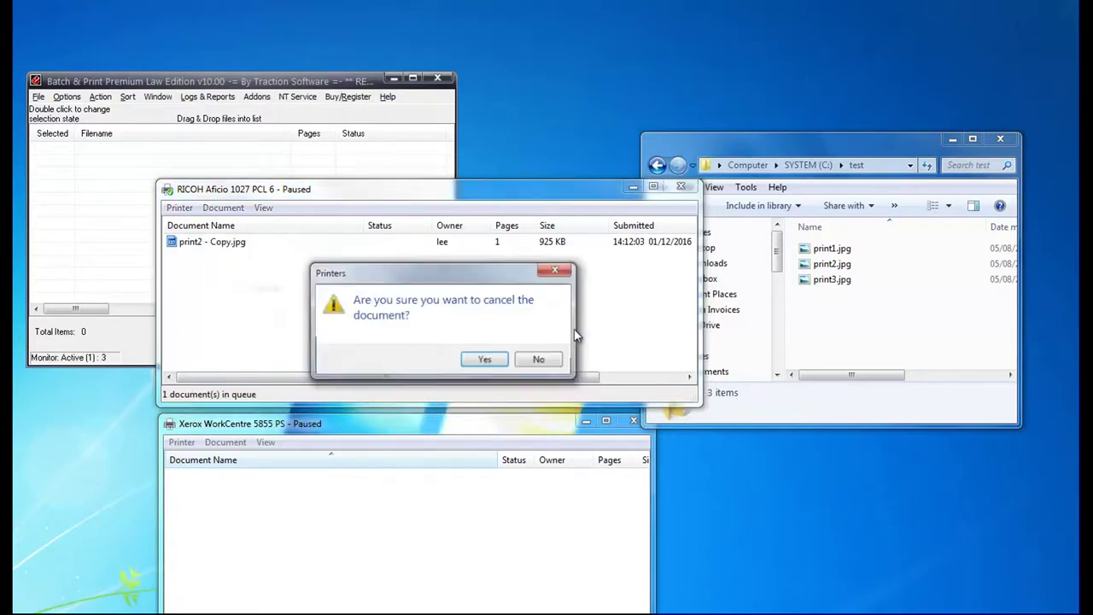
click(485, 360)
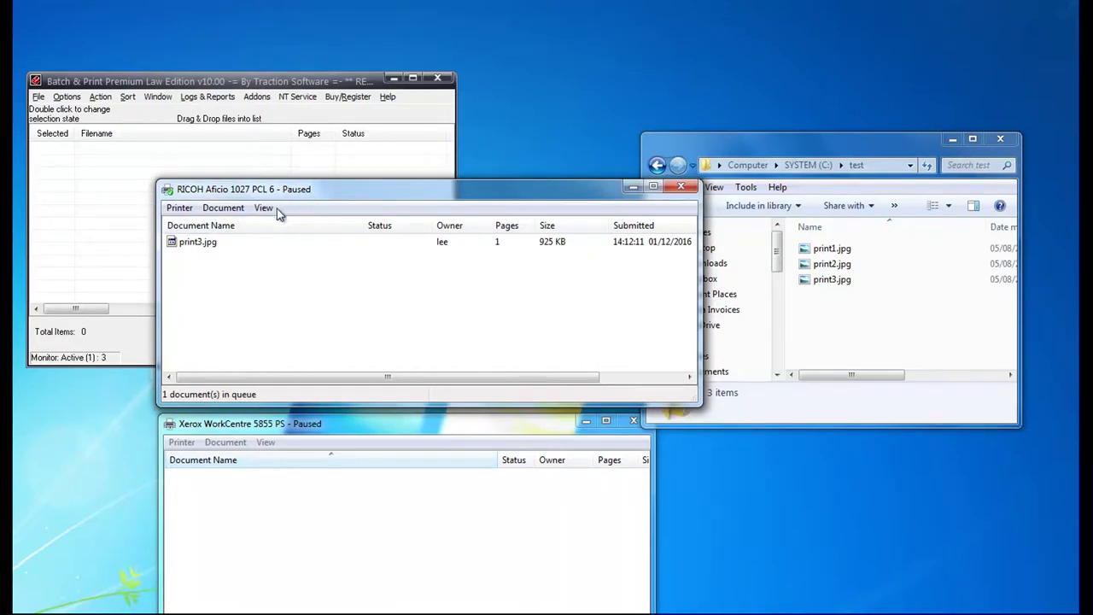
right_click(210, 245)
click(275, 290)
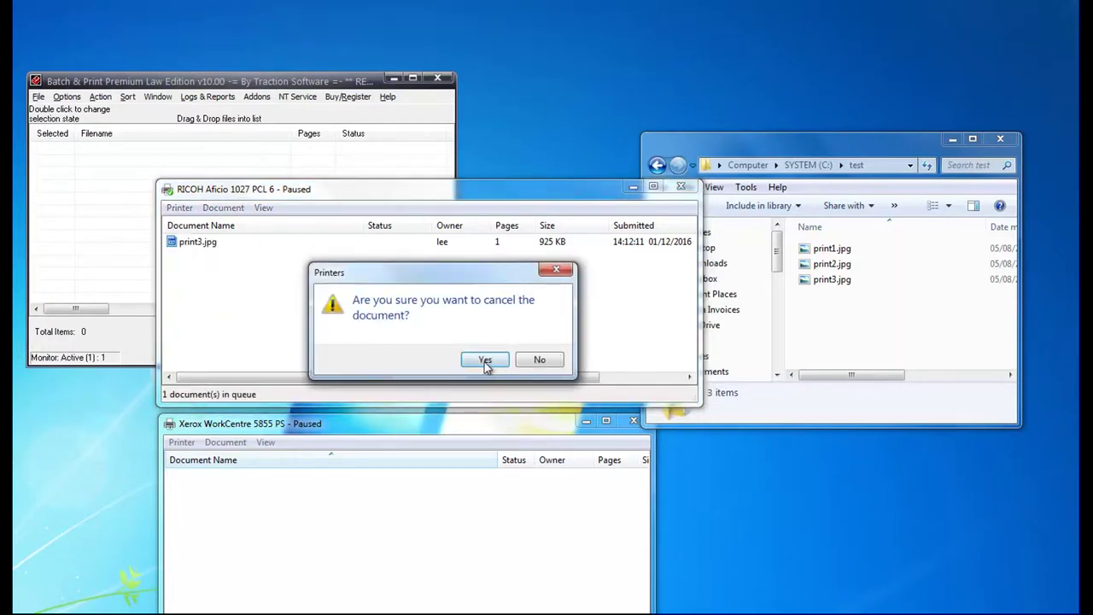
- Confirm the print3.jpg cancellation, then clear the print log via Logs & Reports
click(485, 359)
click(273, 169)
click(208, 96)
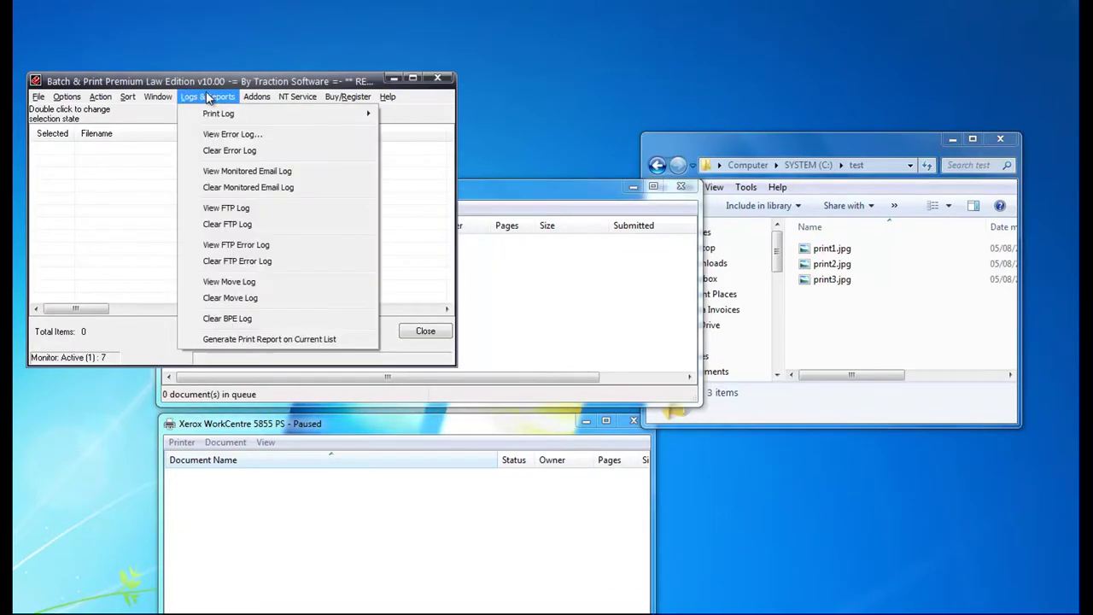
mouse_move(220, 117)
click(442, 168)
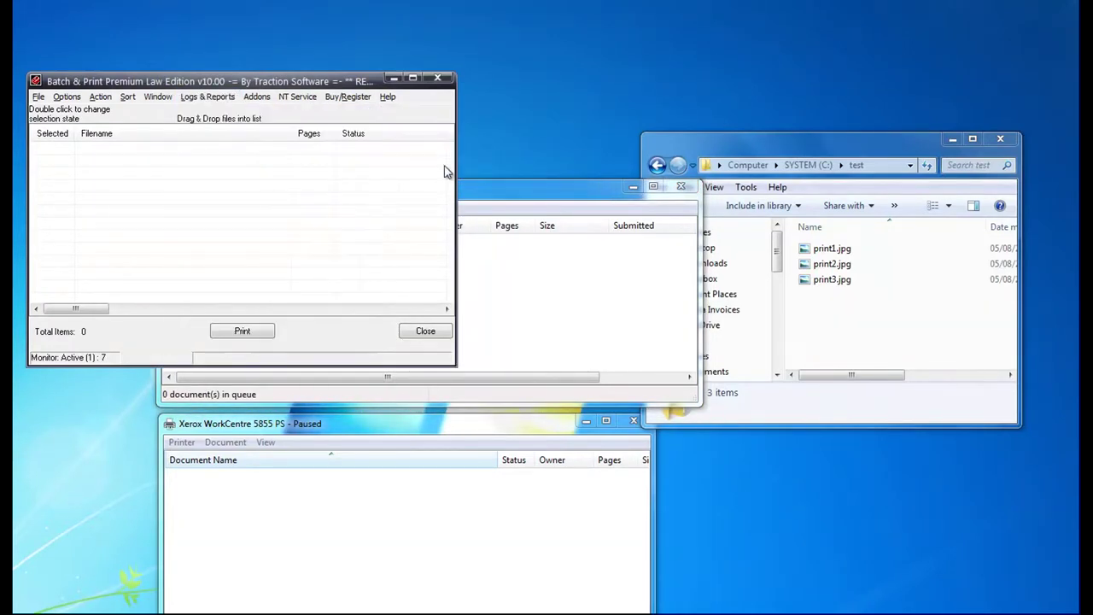
- Show the RICOH queue with the reprinted print1.jpg job selected
click(543, 280)
drag(375, 188, 379, 168)
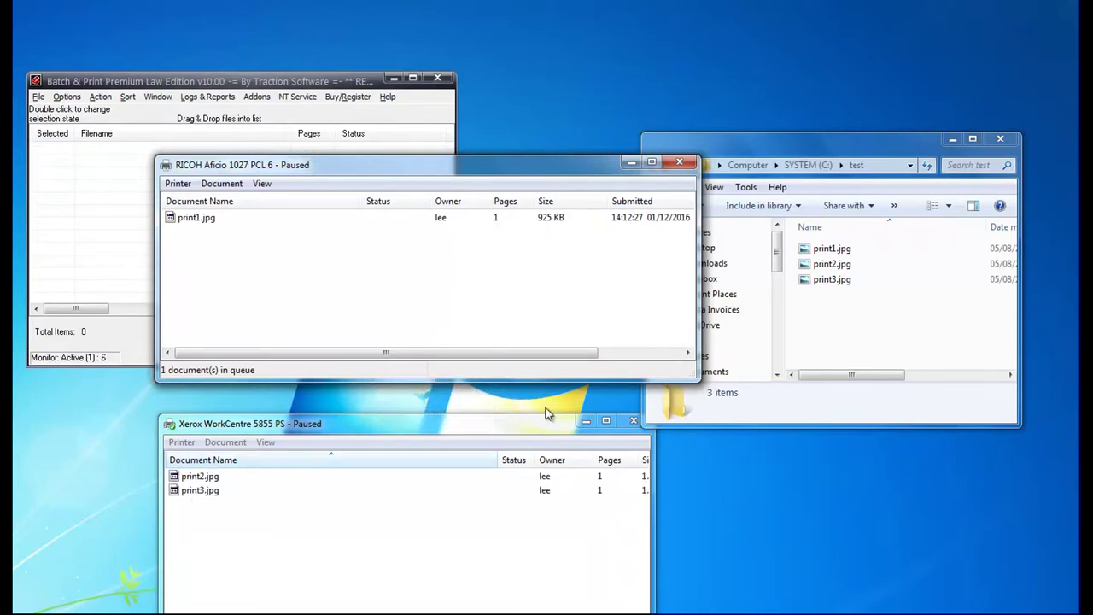
click(223, 220)
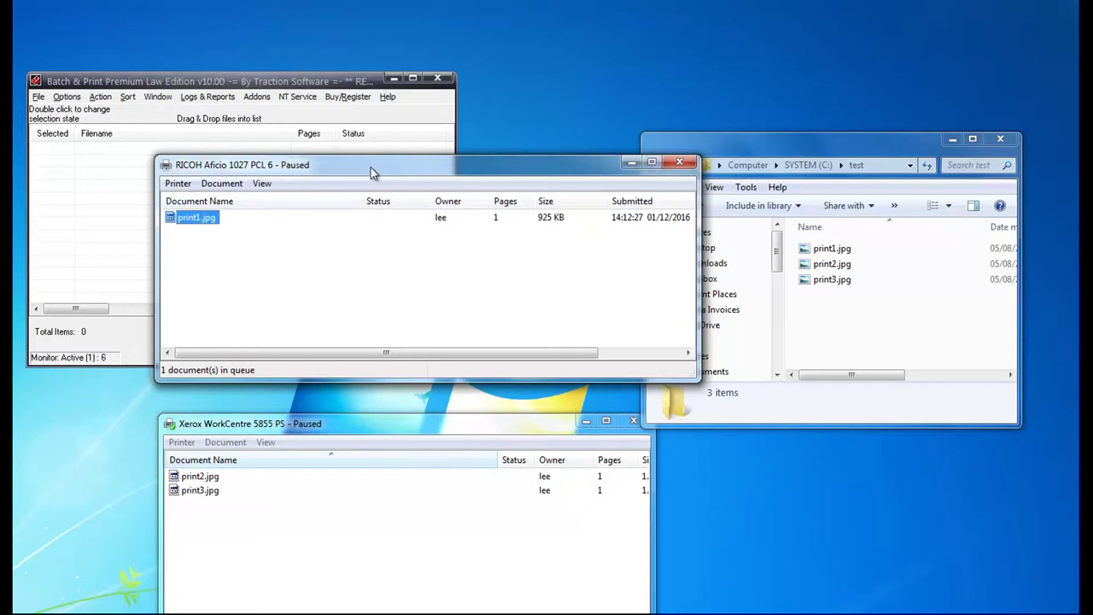
drag(373, 172, 380, 176)
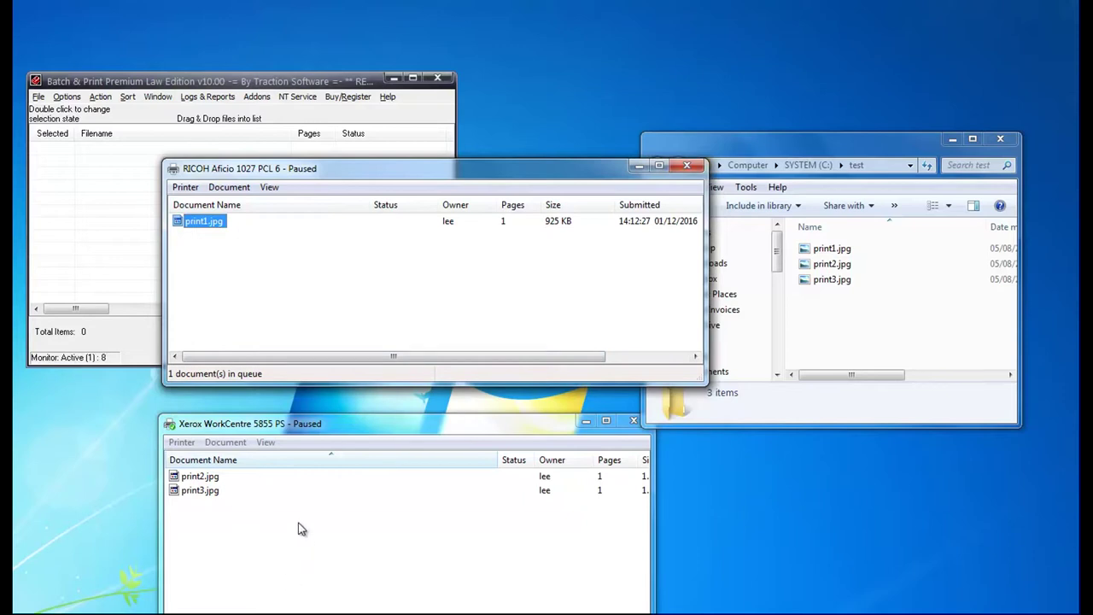
- Check the RICOH main printer's spool queue limit of 10, then save the monitor settings
click(67, 97)
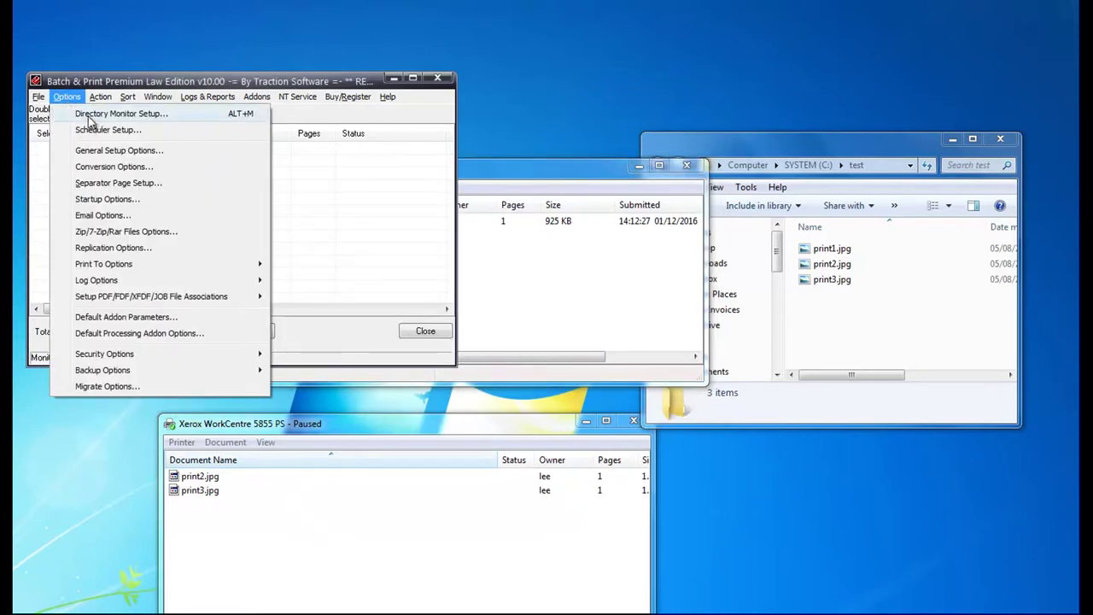
click(89, 115)
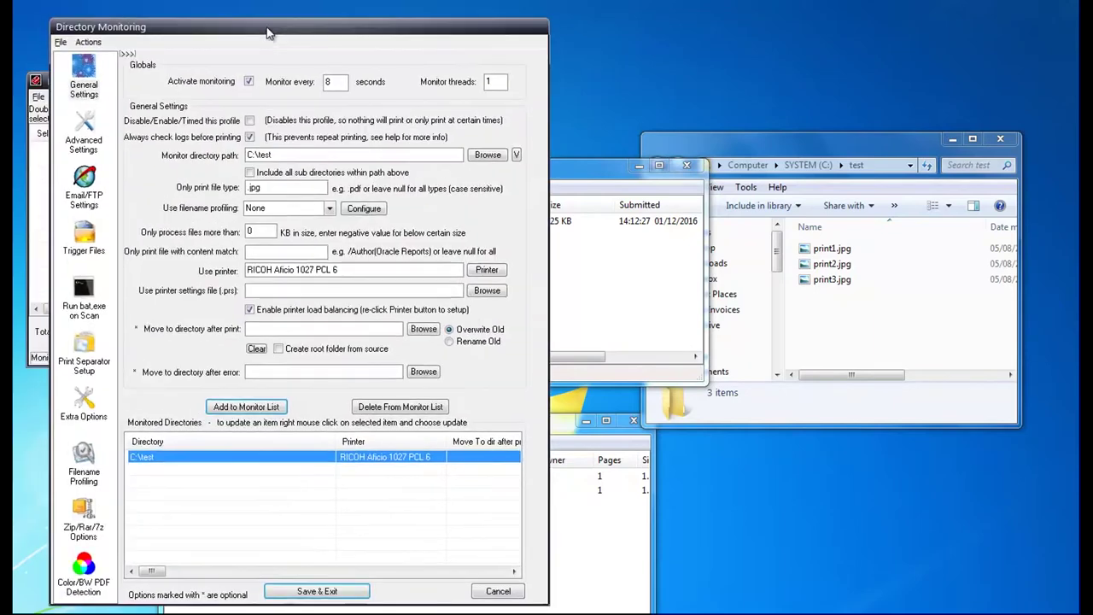
click(255, 314)
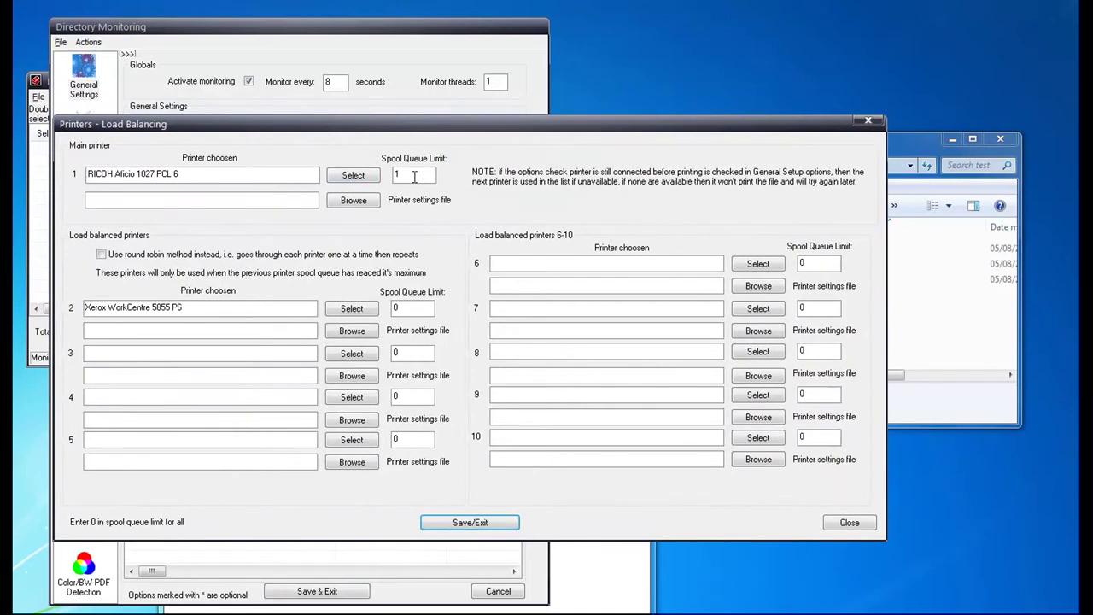
double_click(414, 176)
click(484, 523)
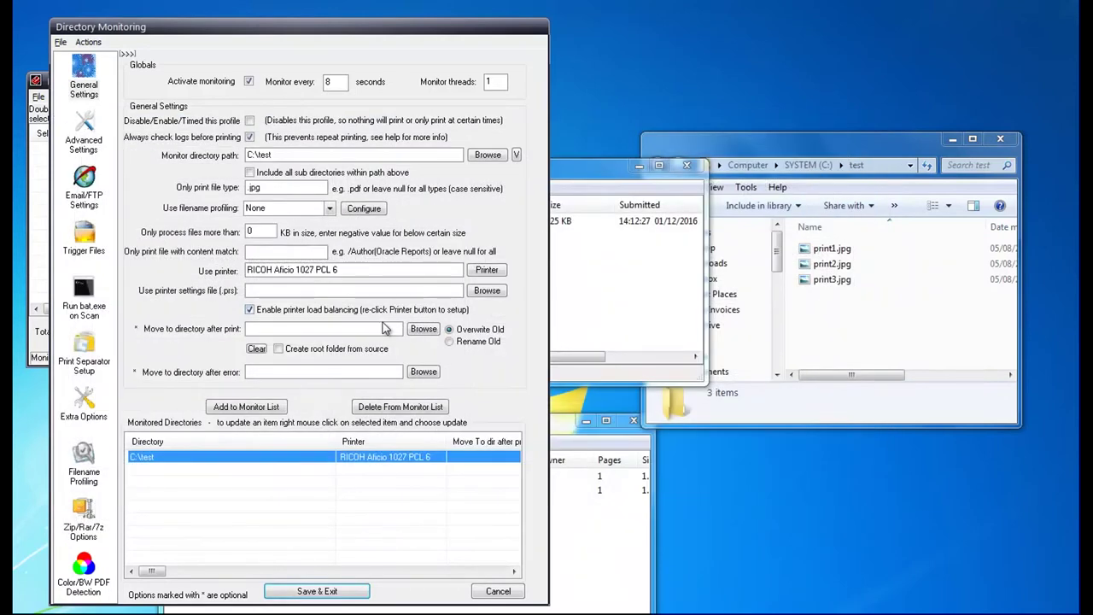
click(330, 590)
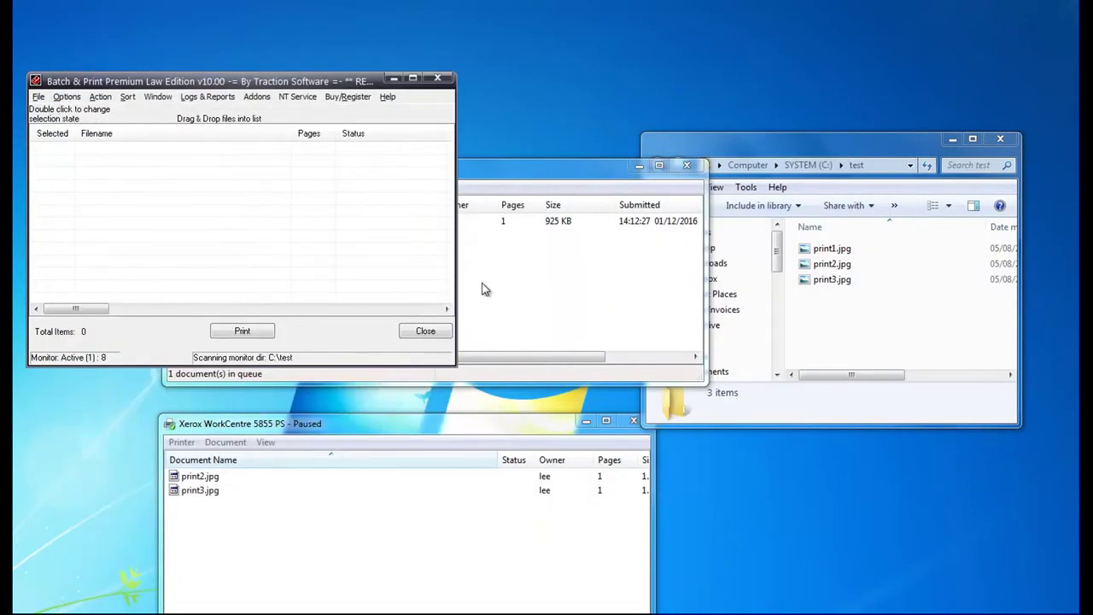
click(482, 290)
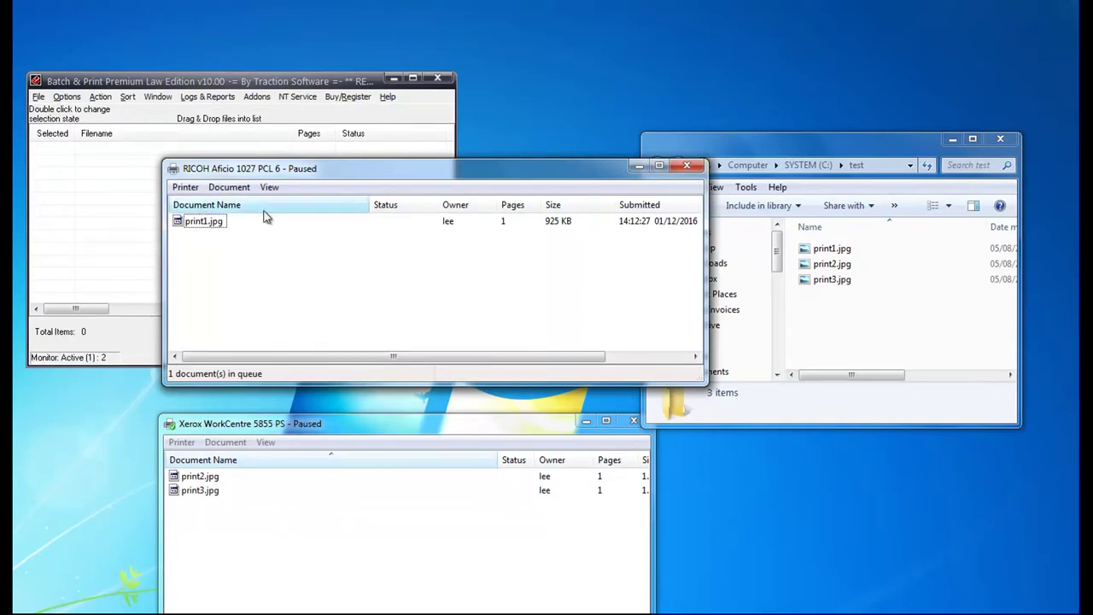
- Turn on the round robin method in the printer load balancing setup
click(67, 97)
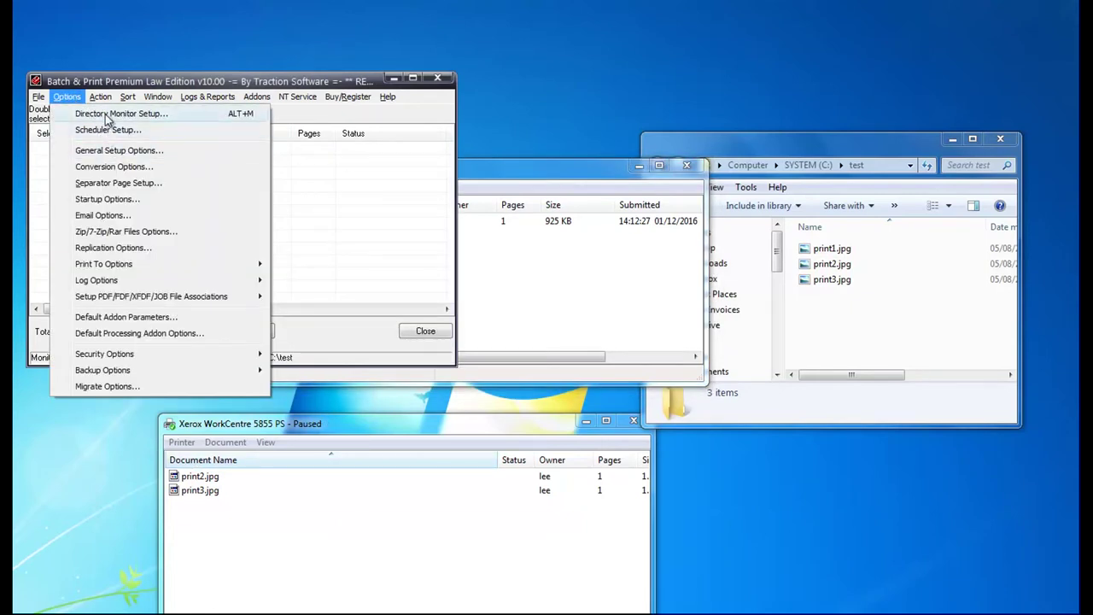
click(107, 114)
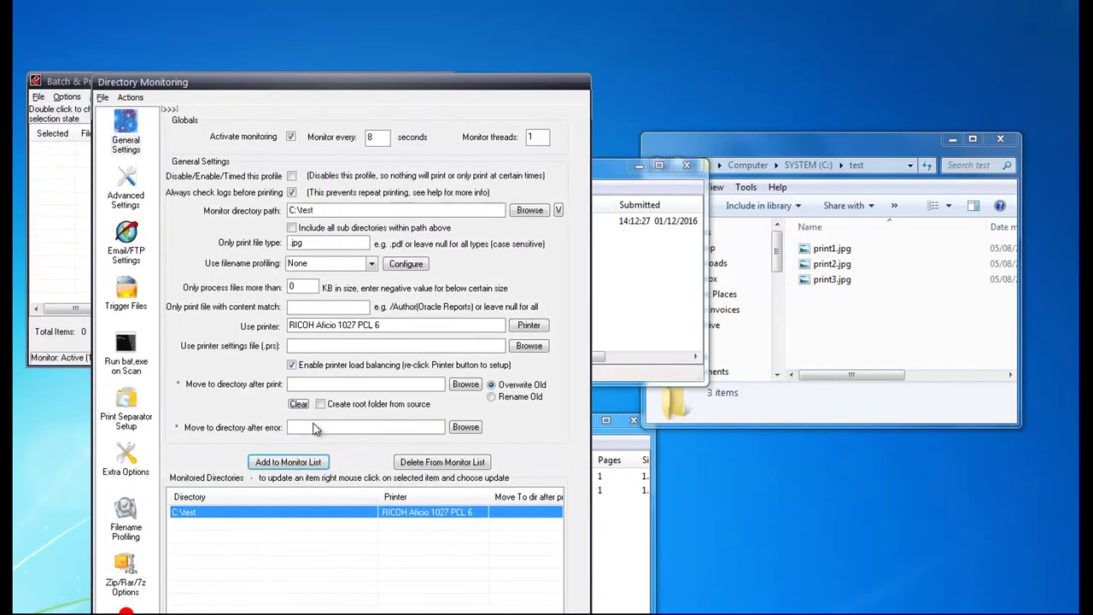
click(291, 364)
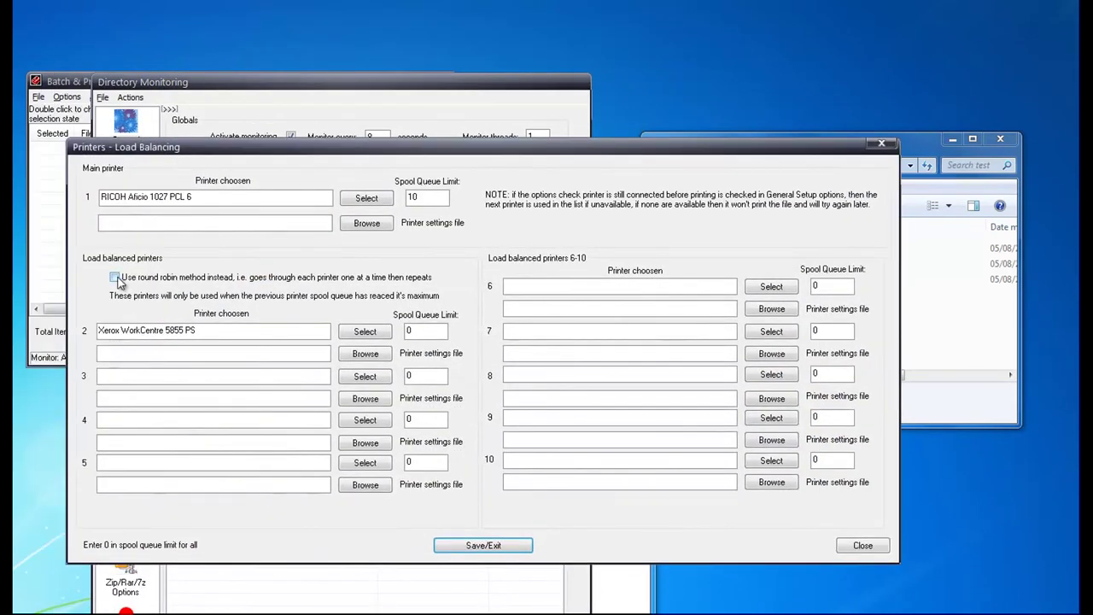
click(115, 277)
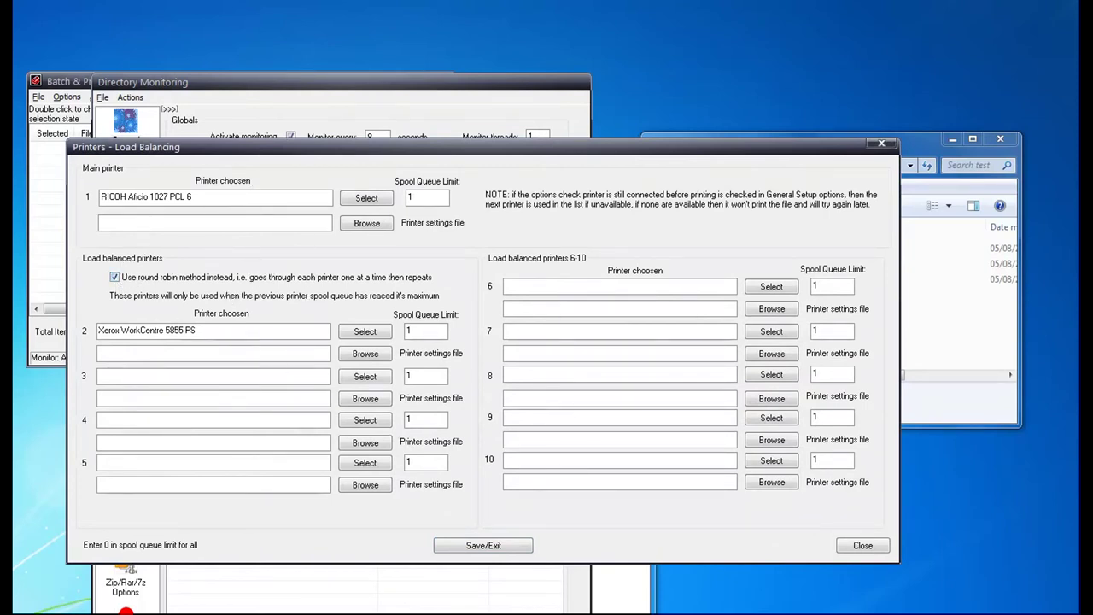
- Try saving, dismiss the printer 3 spool-limit error, and close the setup unsaved
click(437, 547)
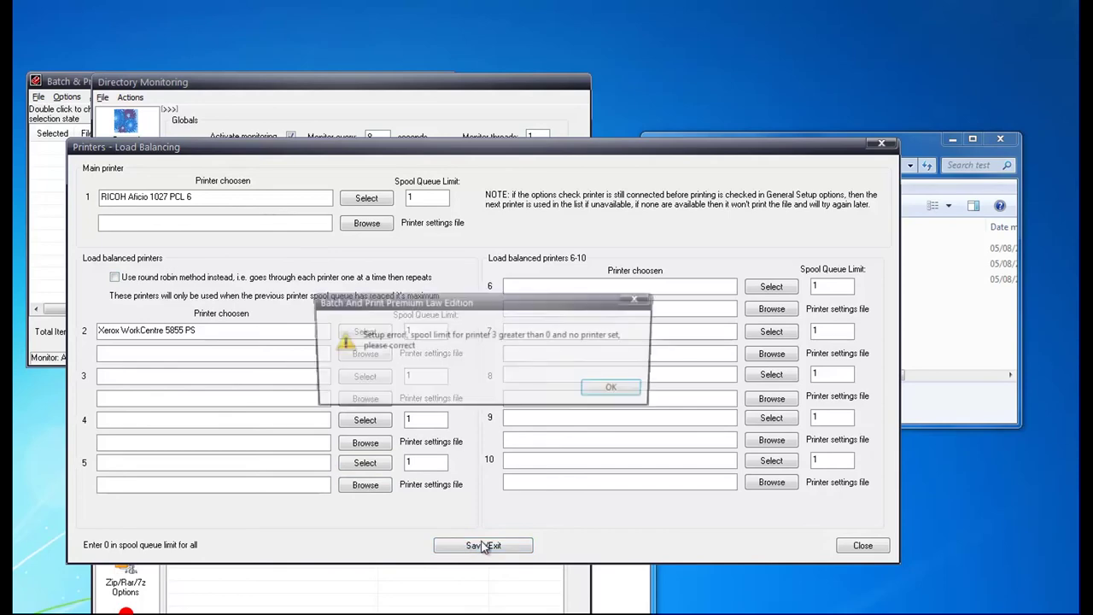
click(629, 390)
click(861, 545)
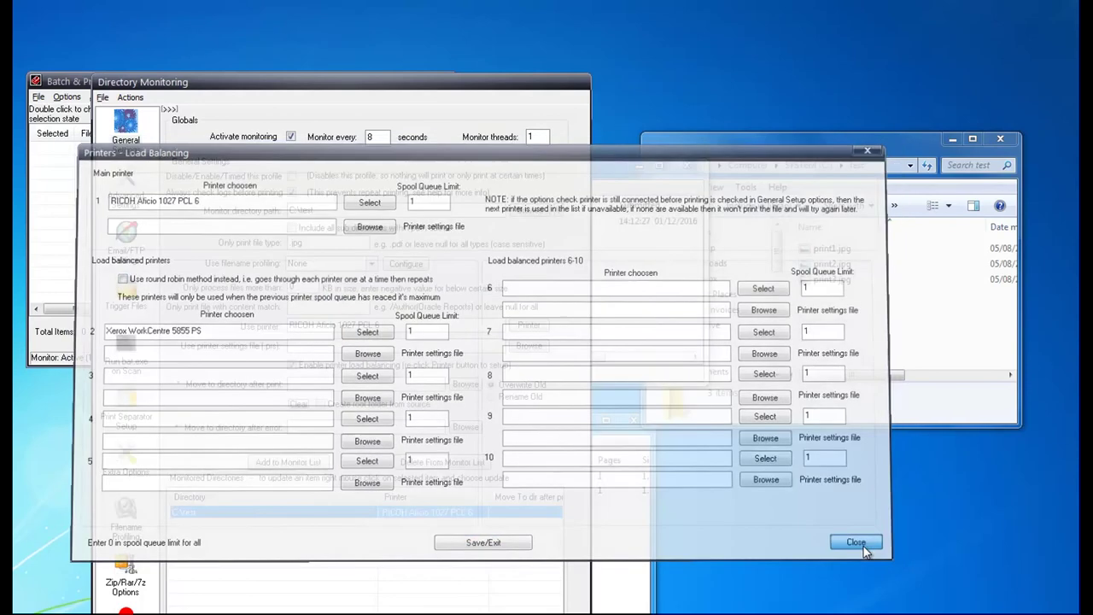